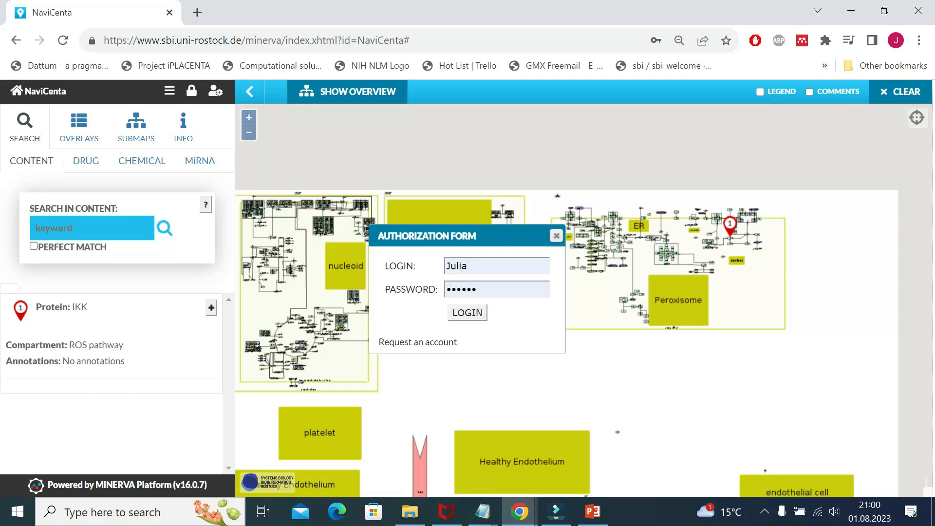
- Log in with the prefilled account credentials and load the iPlacentaPlugin.js plugin from its copied URL
{"action": "left_click", "coordinate": [467, 314]}
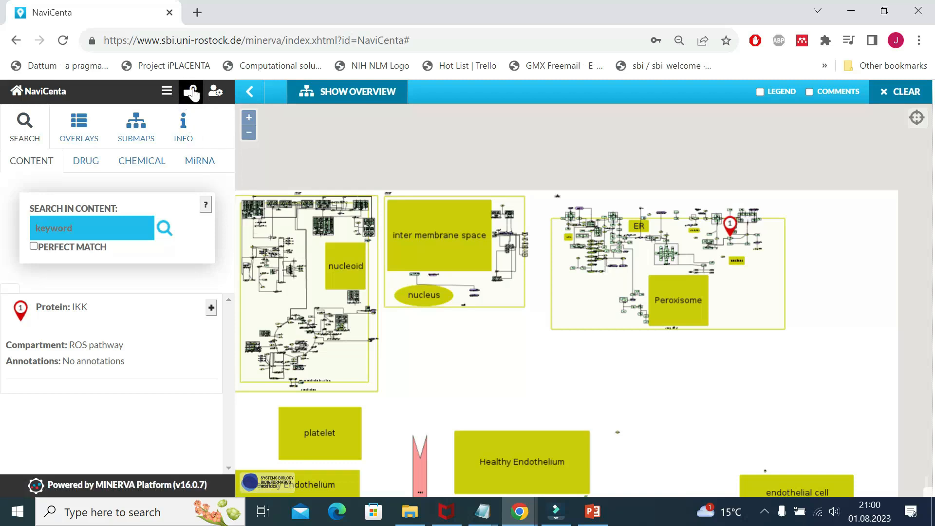
{"action": "left_click", "coordinate": [165, 94]}
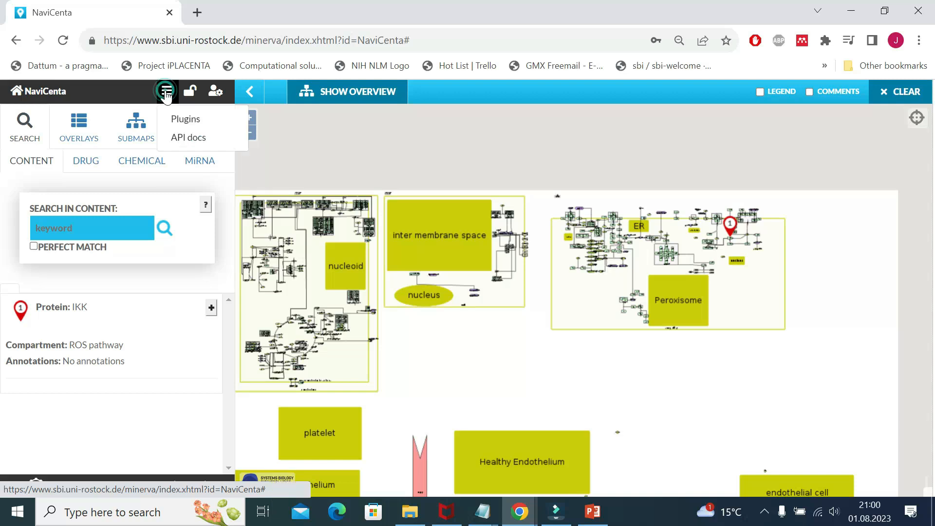
{"action": "left_click", "coordinate": [179, 122]}
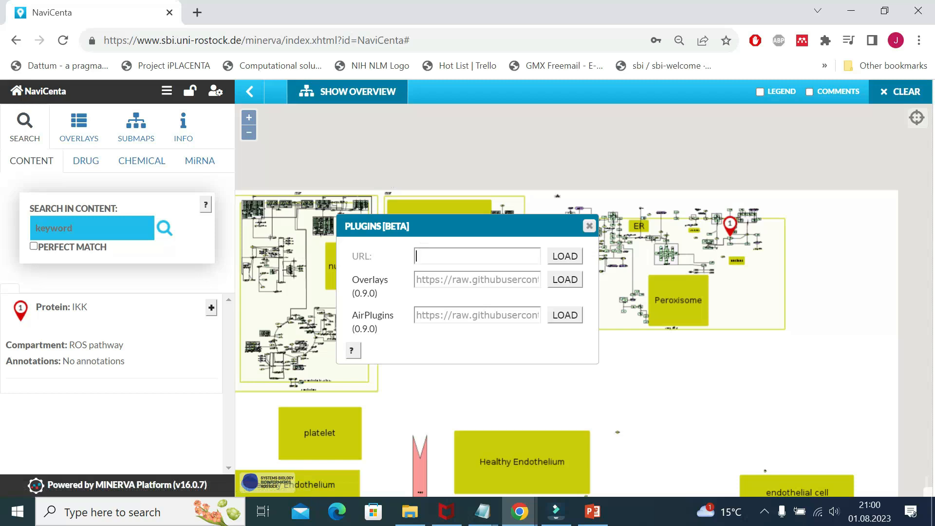
{"action": "left_click", "coordinate": [438, 255]}
{"action": "left_click", "coordinate": [432, 258]}
{"action": "key", "text": "ctrl+v"}
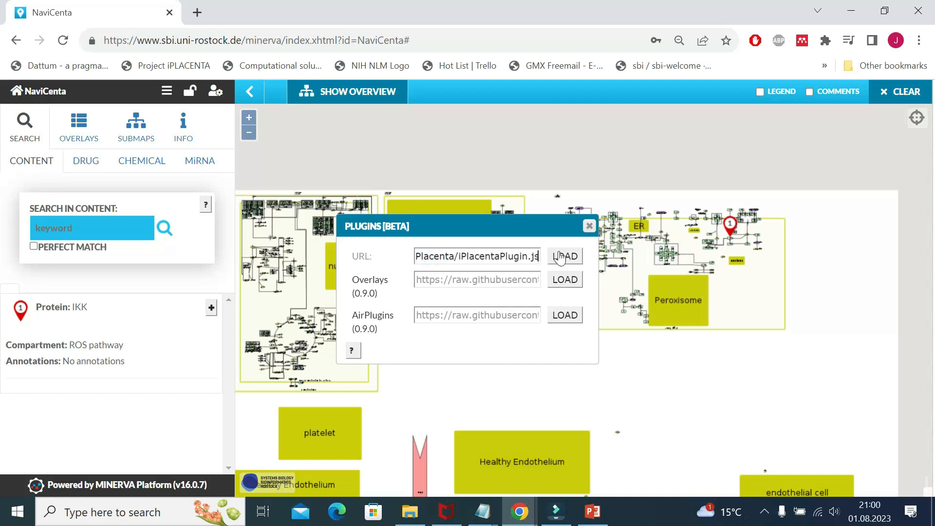
{"action": "left_click", "coordinate": [572, 266]}
{"action": "left_click", "coordinate": [577, 262]}
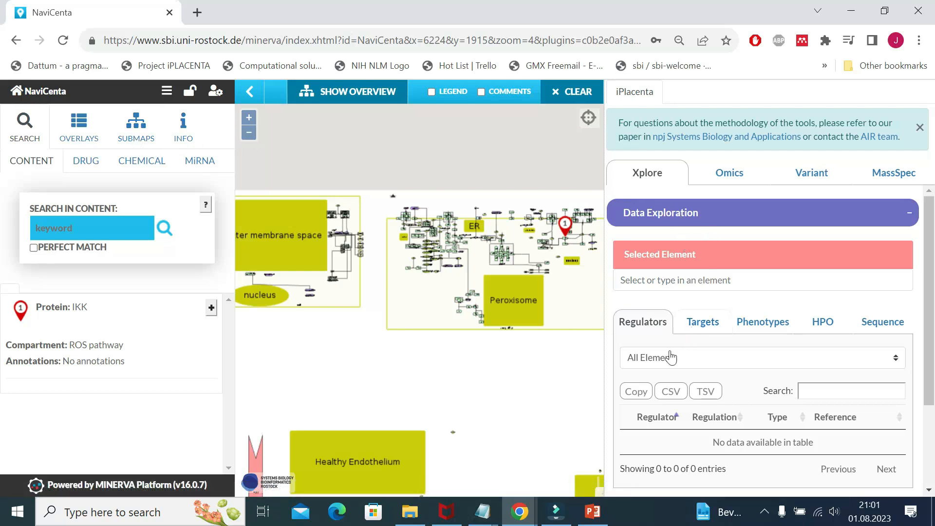
- Select the phosphorylated PKM2 protein in the map's ROS pathway and examine its regulators in the plugin and on the map
{"action": "scroll", "coordinate": [421, 307], "scroll_direction": "up", "scroll_amount": 1}
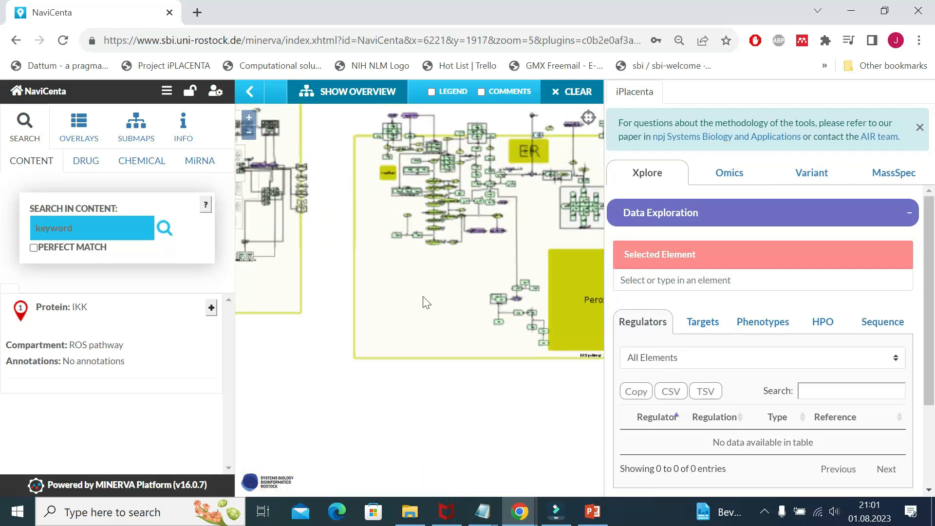
{"action": "scroll", "coordinate": [424, 299], "scroll_direction": "up", "scroll_amount": 2}
{"action": "left_click", "coordinate": [449, 214]}
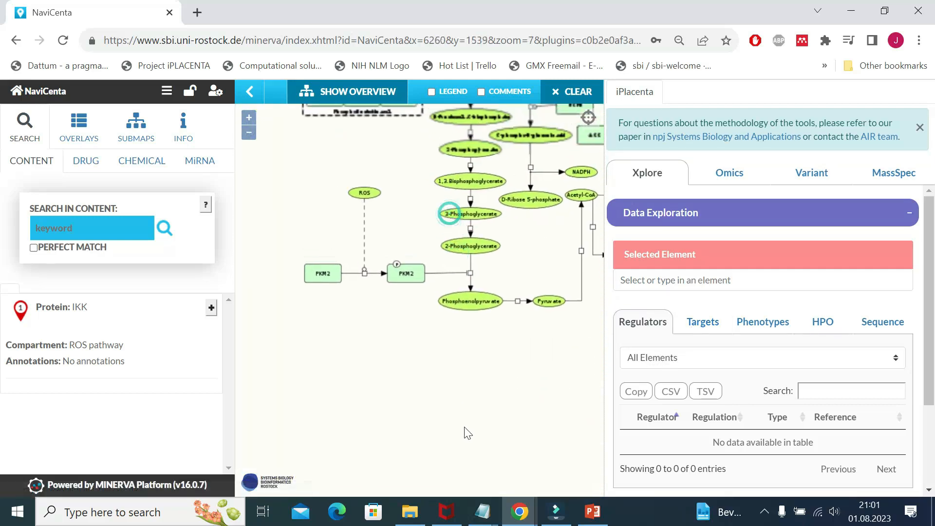
{"action": "scroll", "coordinate": [418, 259], "scroll_direction": "up", "scroll_amount": 1}
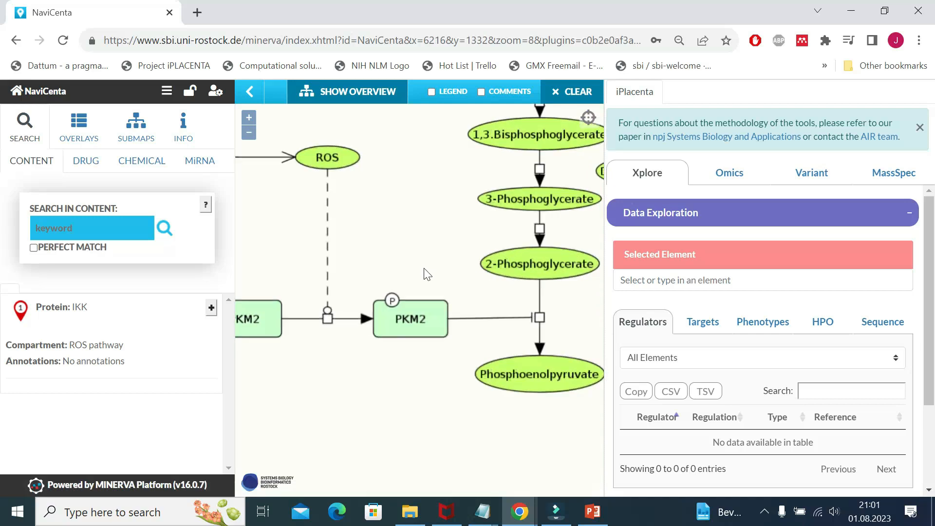
{"action": "left_click_drag", "start_coordinate": [427, 274], "coordinate": [412, 192]}
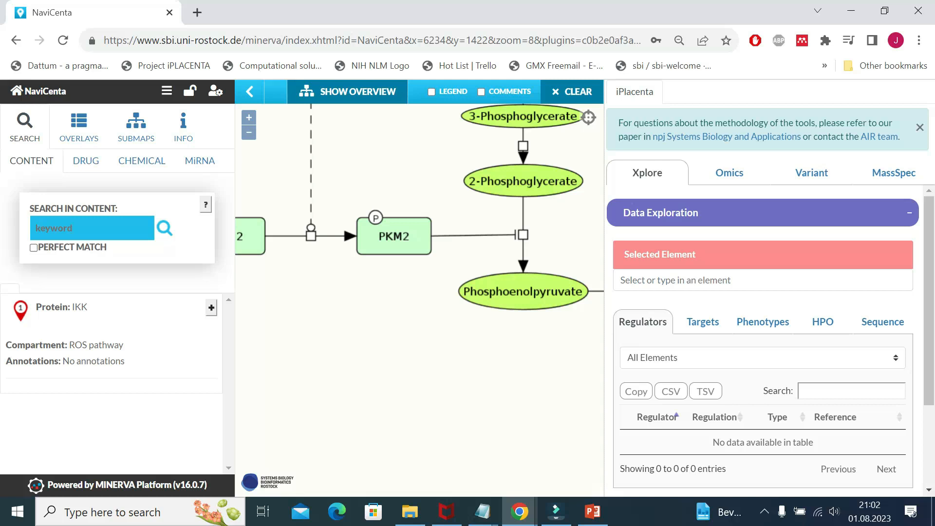
{"action": "left_click", "coordinate": [621, 280]}
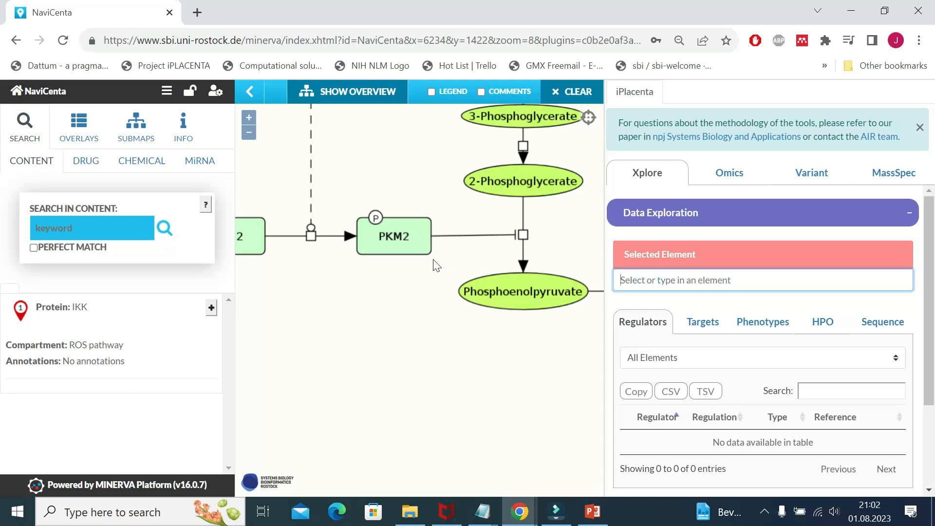
{"action": "left_click", "coordinate": [405, 235]}
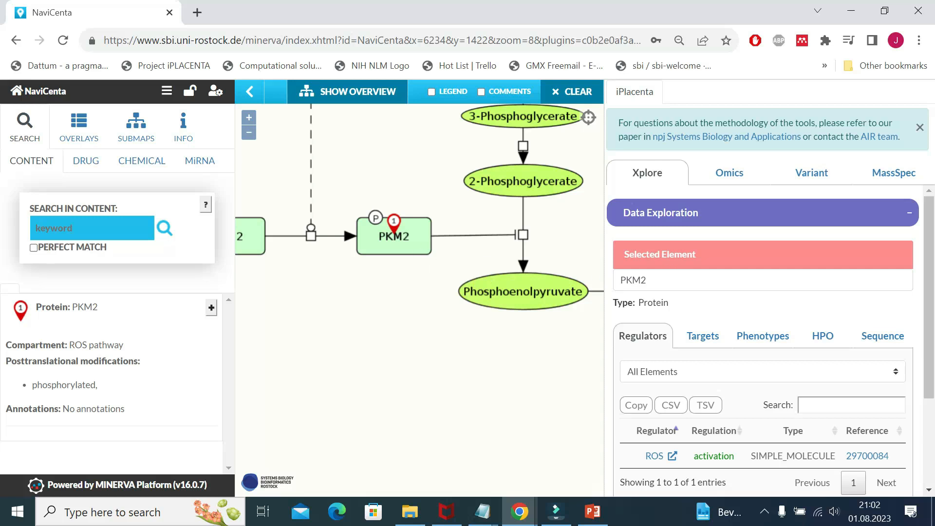
{"action": "scroll", "coordinate": [687, 285], "scroll_direction": "down", "scroll_amount": 3}
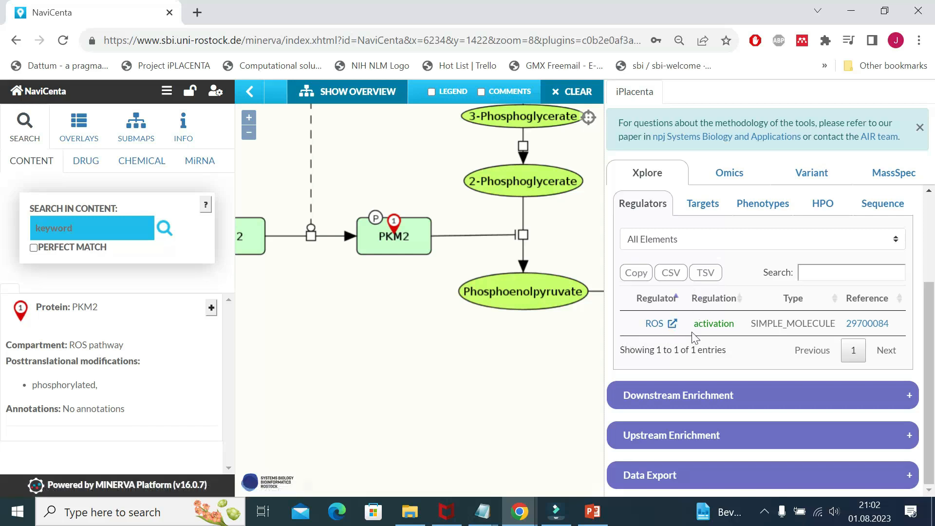
{"action": "left_click_drag", "start_coordinate": [380, 275], "coordinate": [444, 380]}
{"action": "left_click_drag", "start_coordinate": [436, 220], "coordinate": [479, 256]}
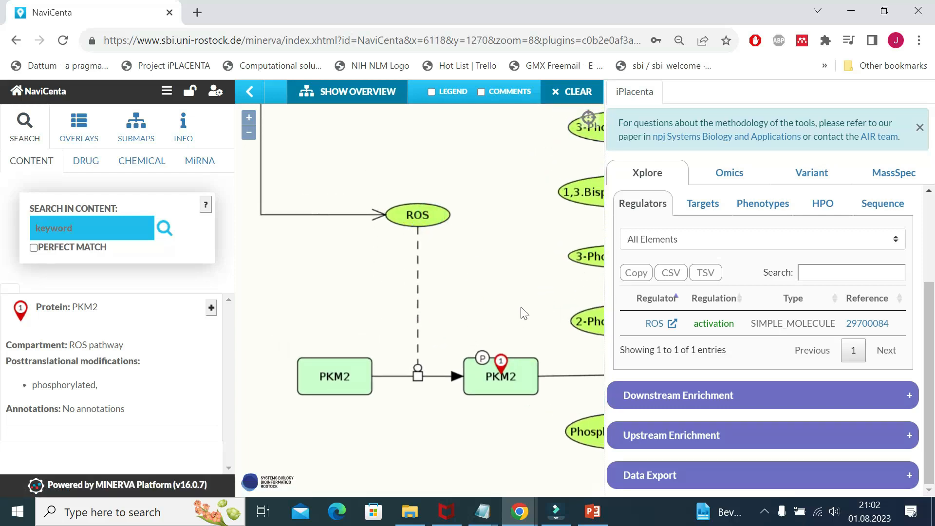
- Select the NOX4 protein inside the NOX complex on the map and examine its list of regulators
{"action": "left_click_drag", "start_coordinate": [518, 303], "coordinate": [338, 221]}
{"action": "scroll", "coordinate": [555, 282], "scroll_direction": "down", "scroll_amount": 1}
{"action": "scroll", "coordinate": [557, 285], "scroll_direction": "down", "scroll_amount": 1}
{"action": "left_click_drag", "start_coordinate": [454, 164], "coordinate": [459, 240]}
{"action": "left_click_drag", "start_coordinate": [425, 165], "coordinate": [454, 287]}
{"action": "scroll", "coordinate": [454, 287], "scroll_direction": "up", "scroll_amount": 2}
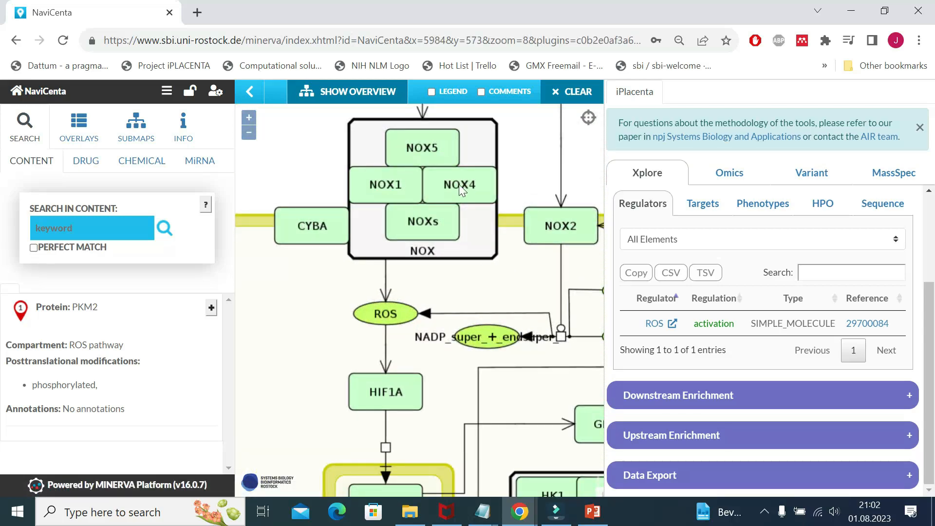
{"action": "left_click", "coordinate": [461, 183]}
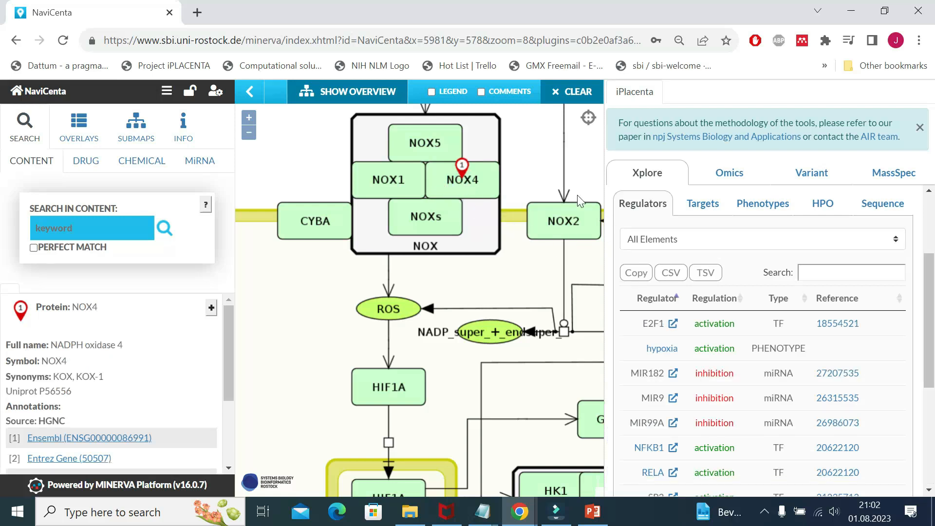
{"action": "scroll", "coordinate": [671, 343], "scroll_direction": "down", "scroll_amount": 4}
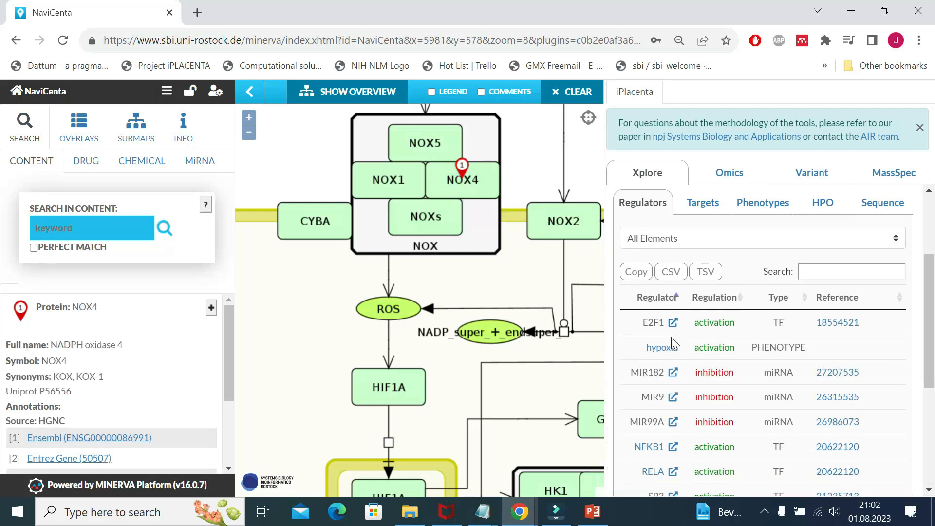
{"action": "scroll", "coordinate": [691, 331], "scroll_direction": "up", "scroll_amount": 5}
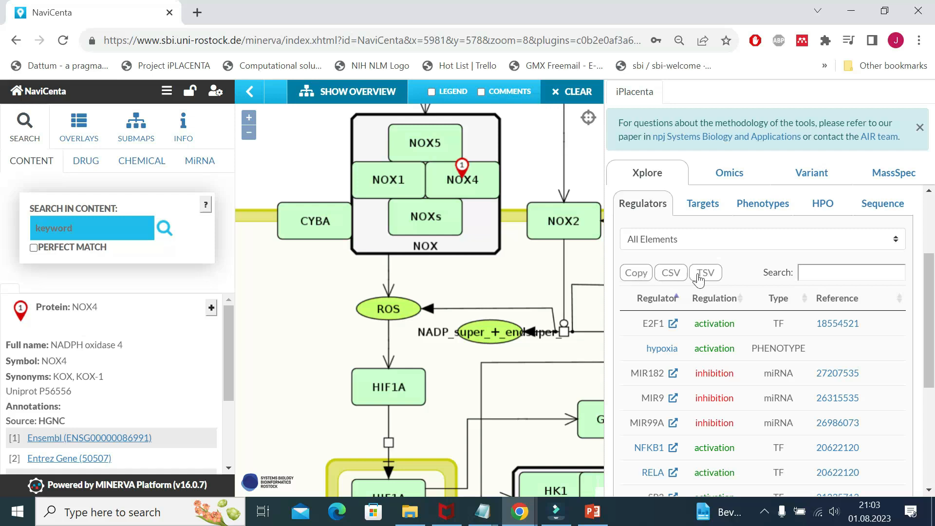
{"action": "scroll", "coordinate": [650, 364], "scroll_direction": "down", "scroll_amount": 3}
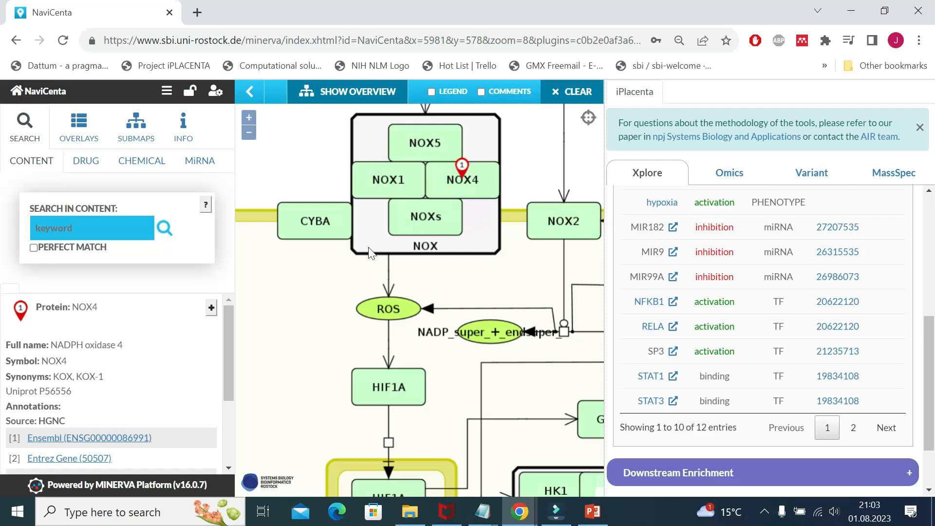
{"action": "left_click_drag", "start_coordinate": [457, 186], "coordinate": [395, 224]}
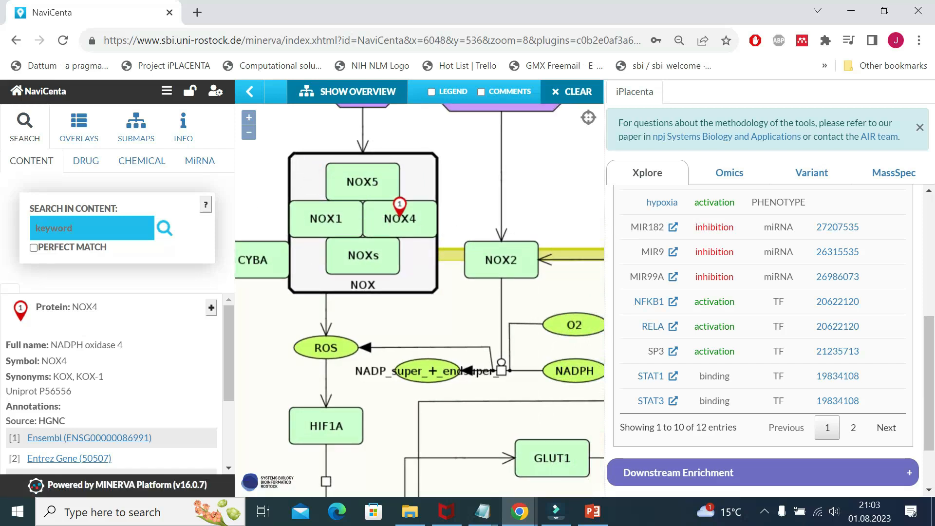
- Add NOX4 as a perturbed element in the Downstream Enrichment analysis
{"action": "scroll", "coordinate": [696, 295], "scroll_direction": "down", "scroll_amount": 2}
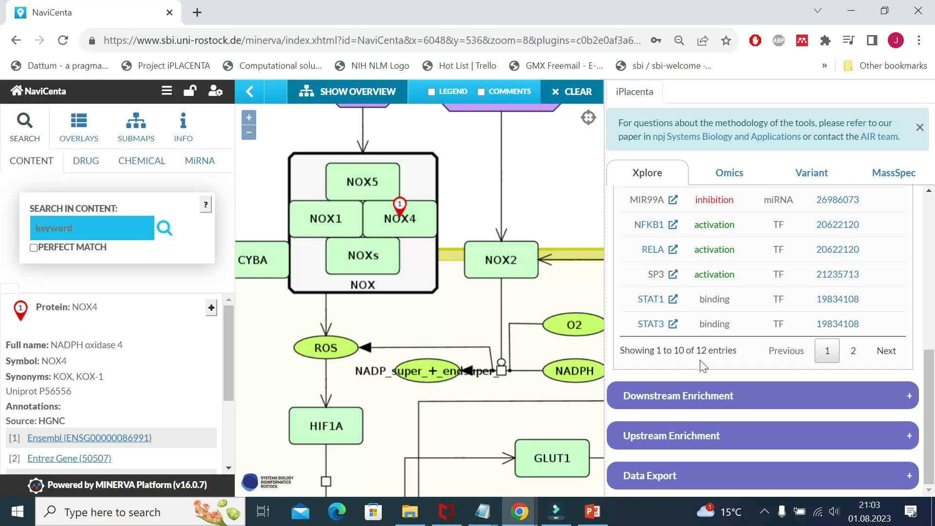
{"action": "left_click", "coordinate": [691, 397]}
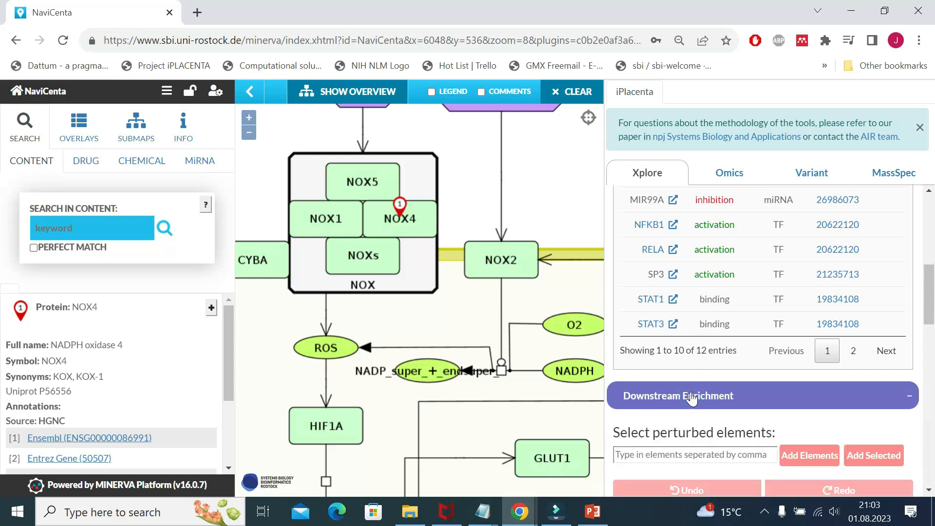
{"action": "scroll", "coordinate": [700, 341], "scroll_direction": "down", "scroll_amount": 2}
{"action": "scroll", "coordinate": [696, 334], "scroll_direction": "down", "scroll_amount": 2}
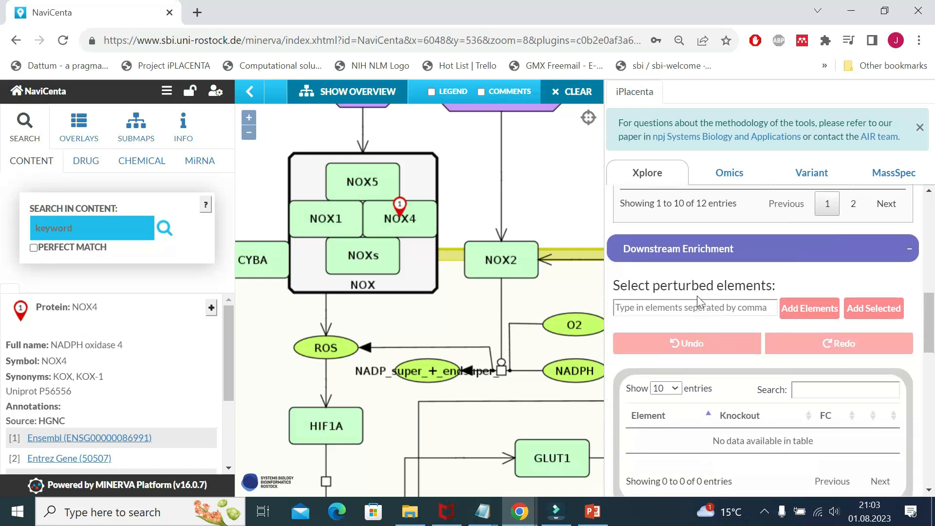
{"action": "scroll", "coordinate": [698, 297], "scroll_direction": "down", "scroll_amount": 2}
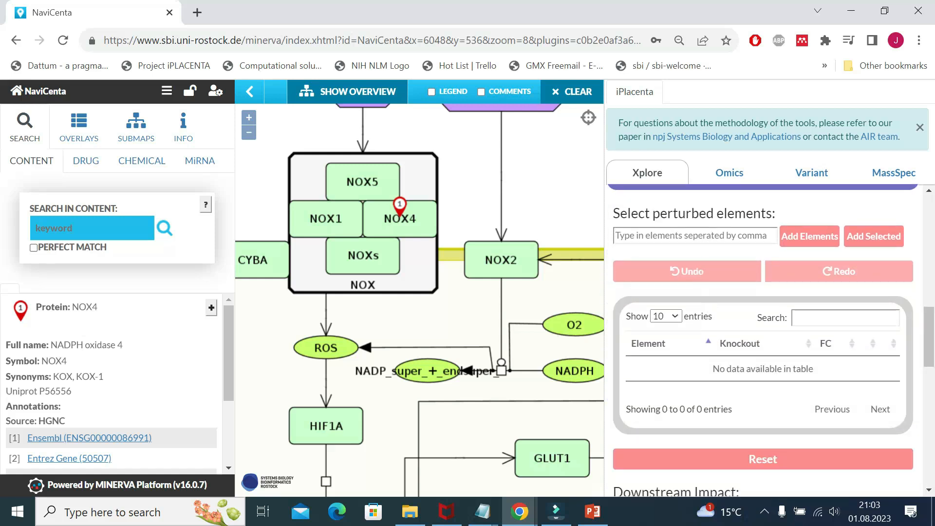
{"action": "left_click", "coordinate": [679, 235]}
{"action": "left_click", "coordinate": [666, 235]}
{"action": "type", "text": "NOX4"}
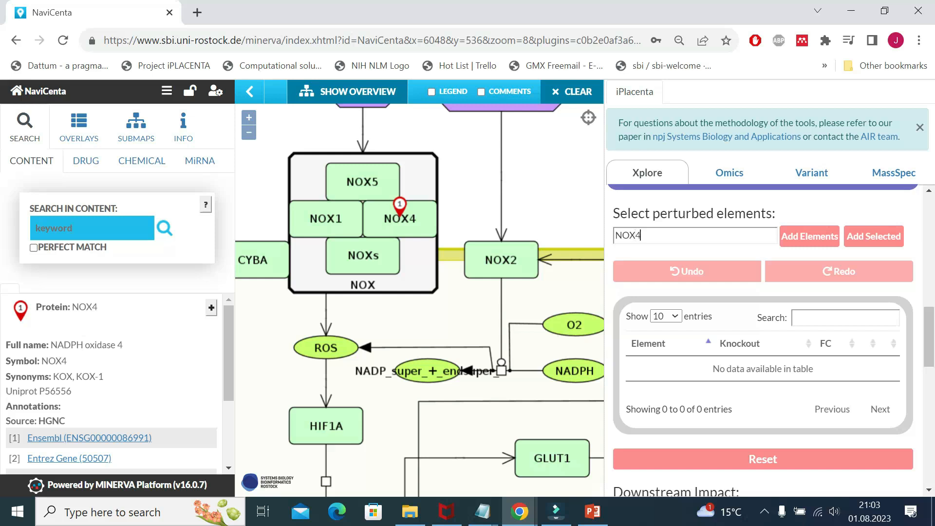
{"action": "left_click", "coordinate": [795, 240]}
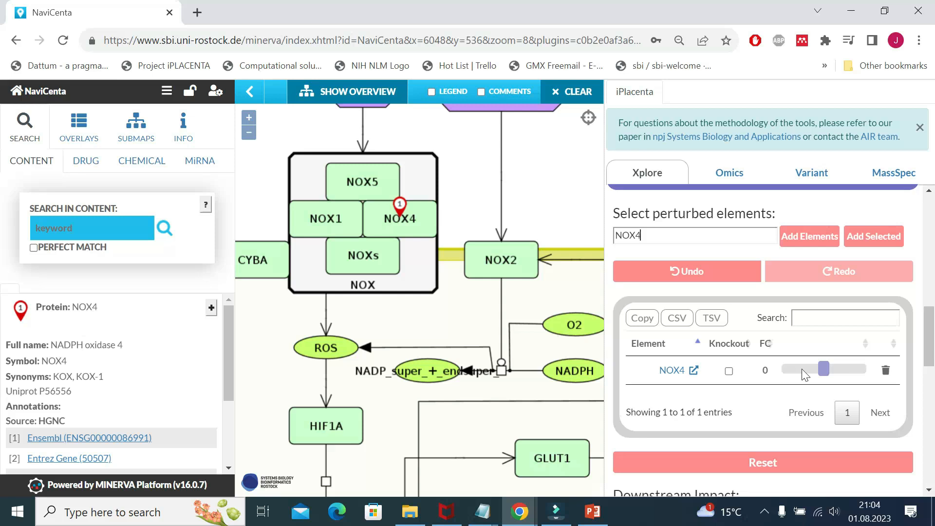
- Try the knockout option for NOX4, switch it off again, and set its fold change (FC) to 1
{"action": "left_click", "coordinate": [729, 372]}
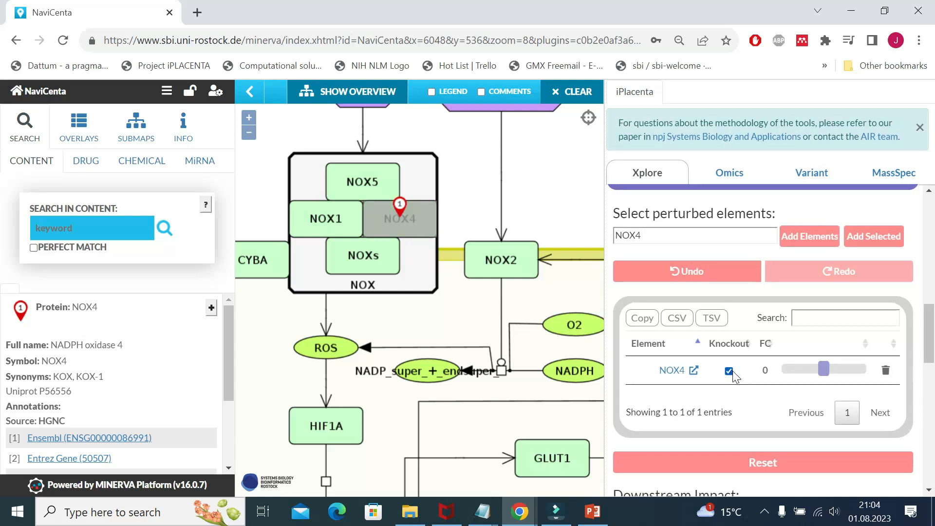
{"action": "left_click", "coordinate": [730, 372]}
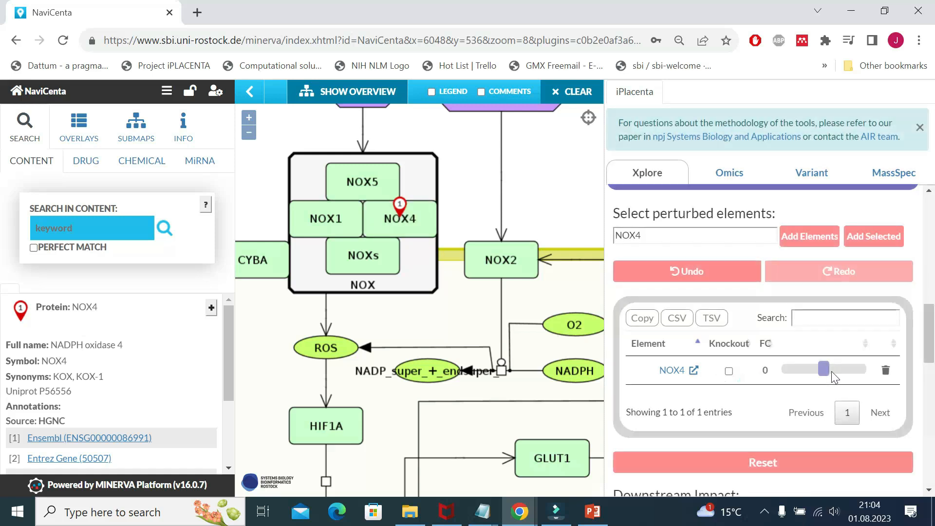
{"action": "mouse_move", "coordinate": [825, 375]}
{"action": "left_mouse_down"}
{"action": "mouse_move", "coordinate": [840, 370]}
{"action": "mouse_move", "coordinate": [795, 370]}
{"action": "mouse_move", "coordinate": [836, 375]}
{"action": "left_mouse_up"}
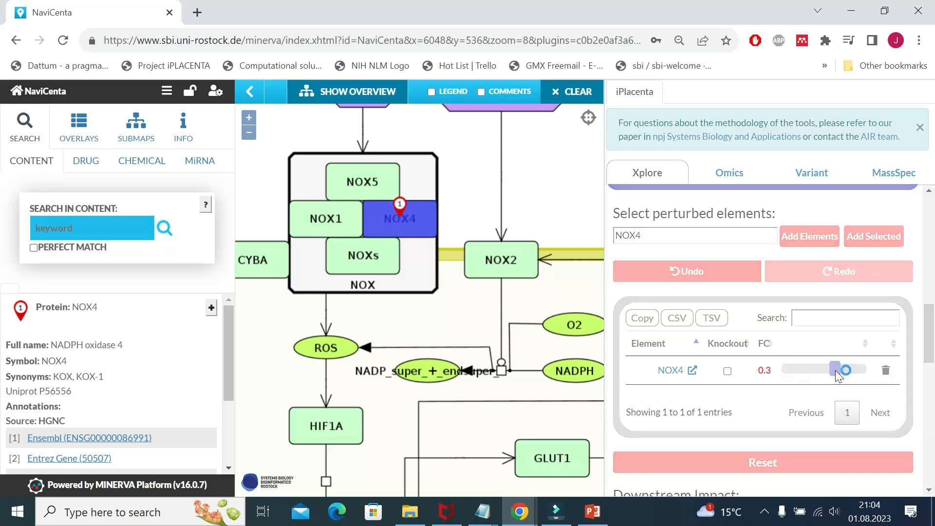
{"action": "left_click_drag", "start_coordinate": [834, 377], "coordinate": [859, 371]}
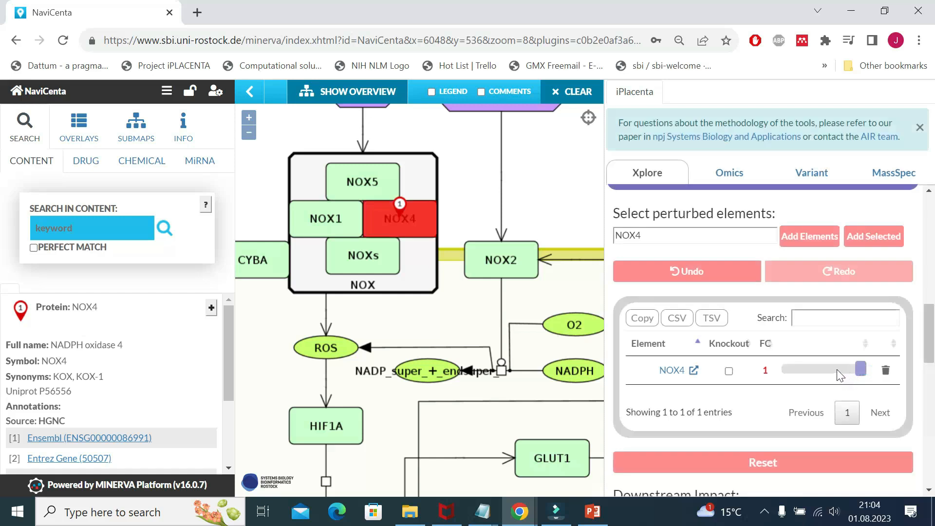
- Examine the phenotypes under Downstream Impact and open the contraction phenotype in its submap to view the surrounding network
{"action": "scroll", "coordinate": [821, 367], "scroll_direction": "down", "scroll_amount": 2}
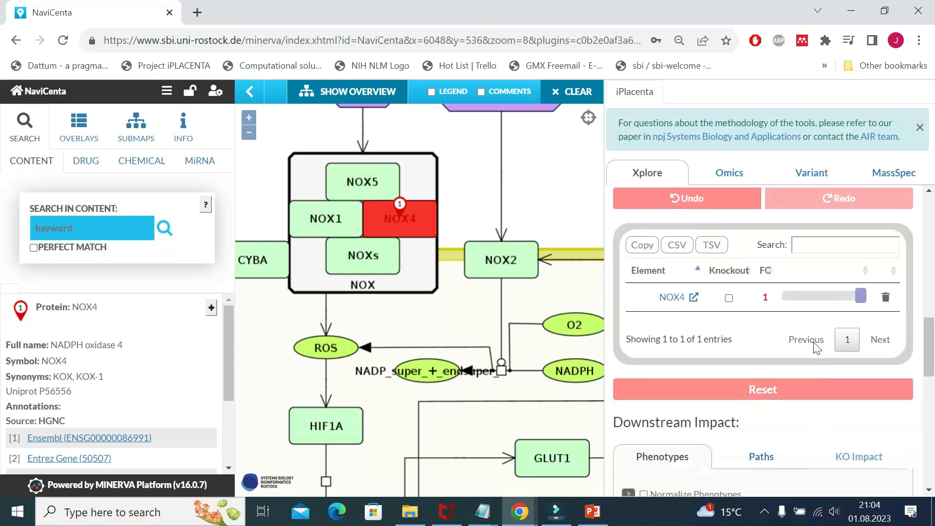
{"action": "scroll", "coordinate": [797, 288], "scroll_direction": "down", "scroll_amount": 4}
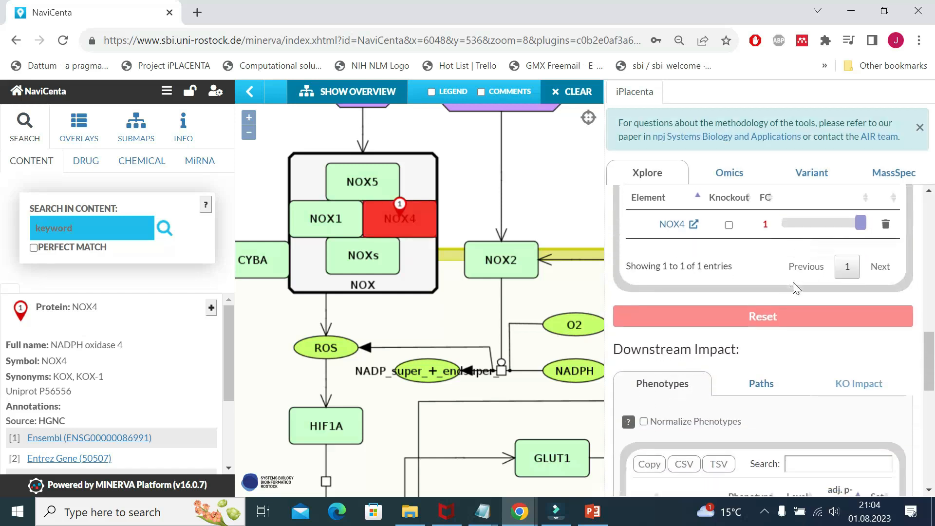
{"action": "scroll", "coordinate": [797, 289], "scroll_direction": "down", "scroll_amount": 2}
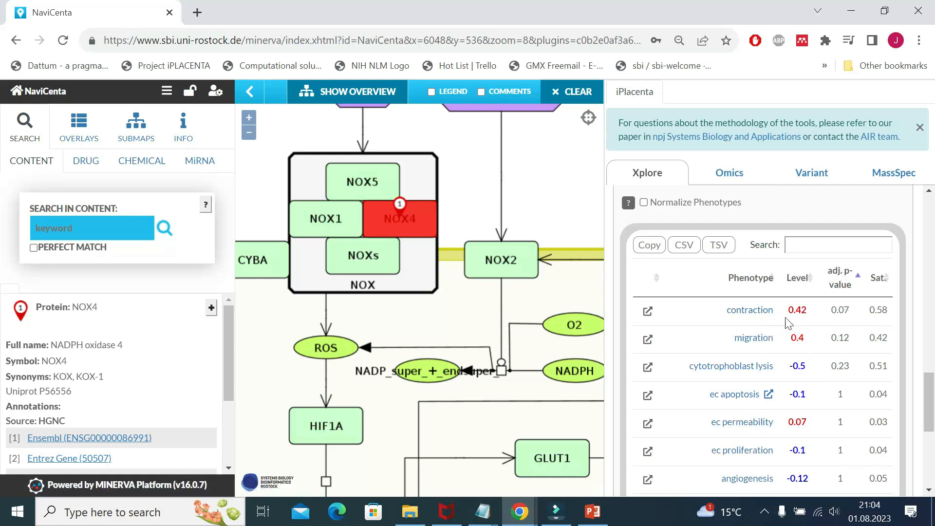
{"action": "scroll", "coordinate": [804, 322], "scroll_direction": "down", "scroll_amount": 5}
{"action": "scroll", "coordinate": [769, 271], "scroll_direction": "up", "scroll_amount": 4}
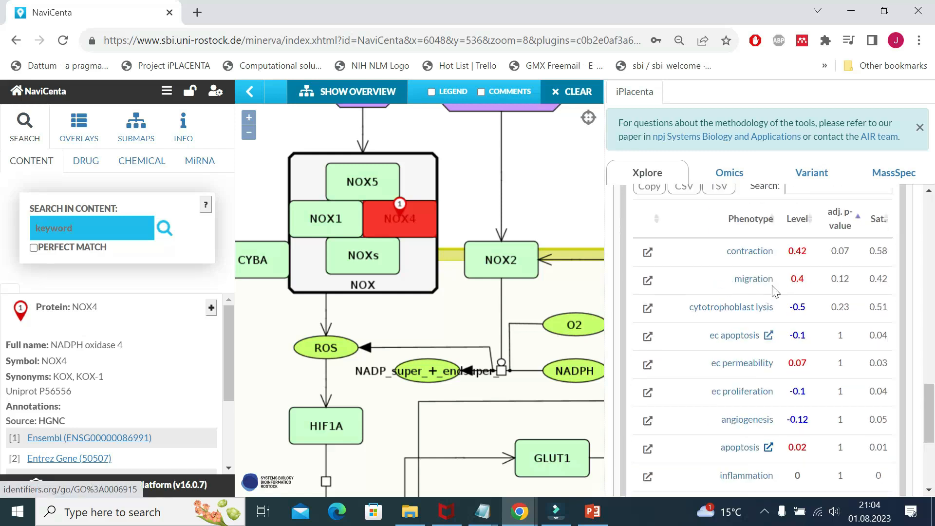
{"action": "left_click", "coordinate": [762, 252]}
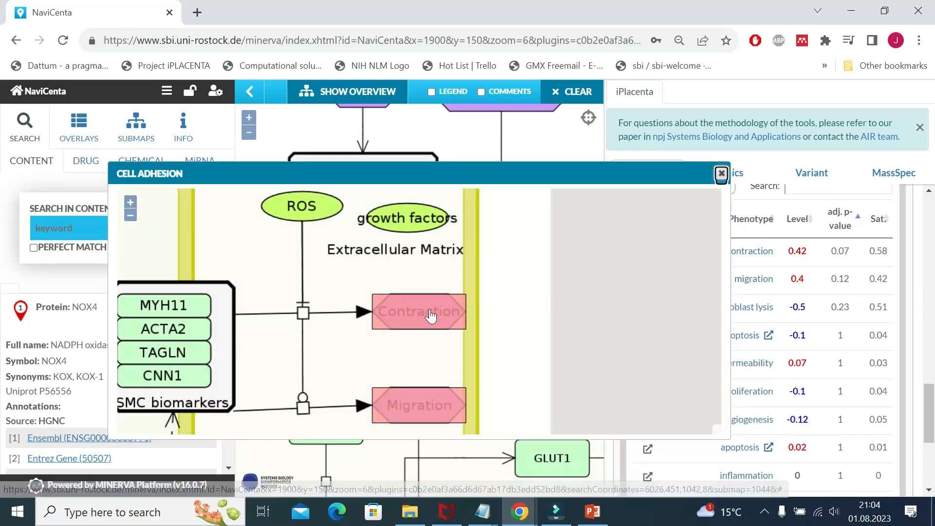
{"action": "scroll", "coordinate": [412, 312], "scroll_direction": "down", "scroll_amount": 1}
{"action": "scroll", "coordinate": [409, 310], "scroll_direction": "up", "scroll_amount": 1}
{"action": "scroll", "coordinate": [390, 312], "scroll_direction": "down", "scroll_amount": 2}
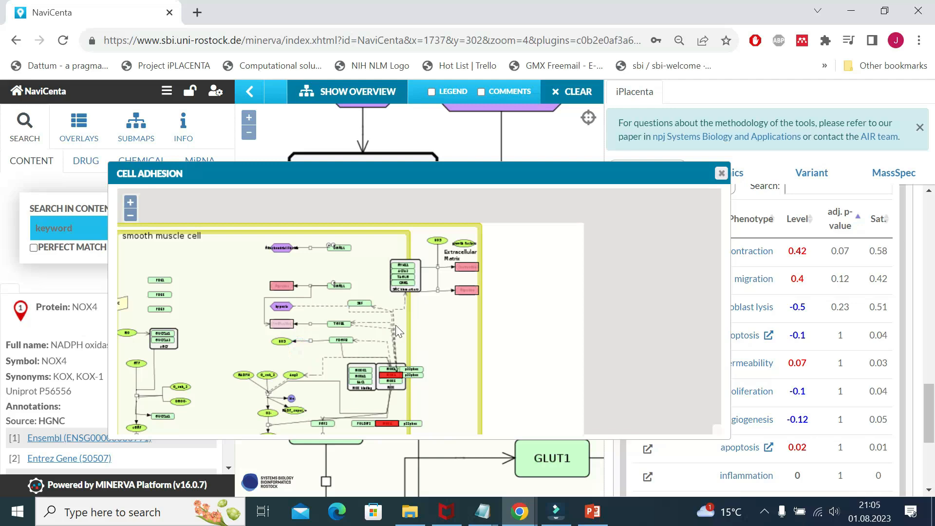
- Examine the Cell adhesion submap from the NOX4 complex to the Contraction and Migration phenotypes, and close the submap
{"action": "scroll", "coordinate": [440, 322], "scroll_direction": "down", "scroll_amount": 2}
{"action": "scroll", "coordinate": [460, 319], "scroll_direction": "up", "scroll_amount": 1}
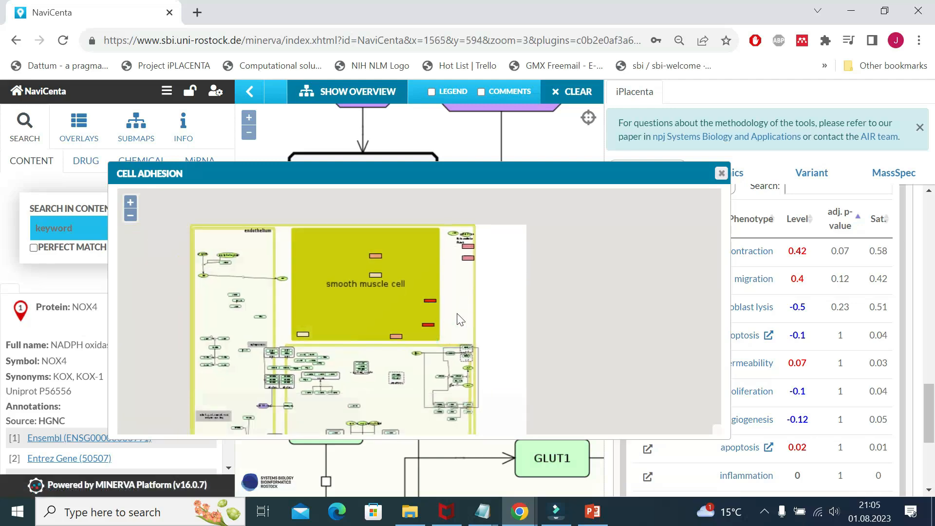
{"action": "scroll", "coordinate": [425, 297], "scroll_direction": "up", "scroll_amount": 3}
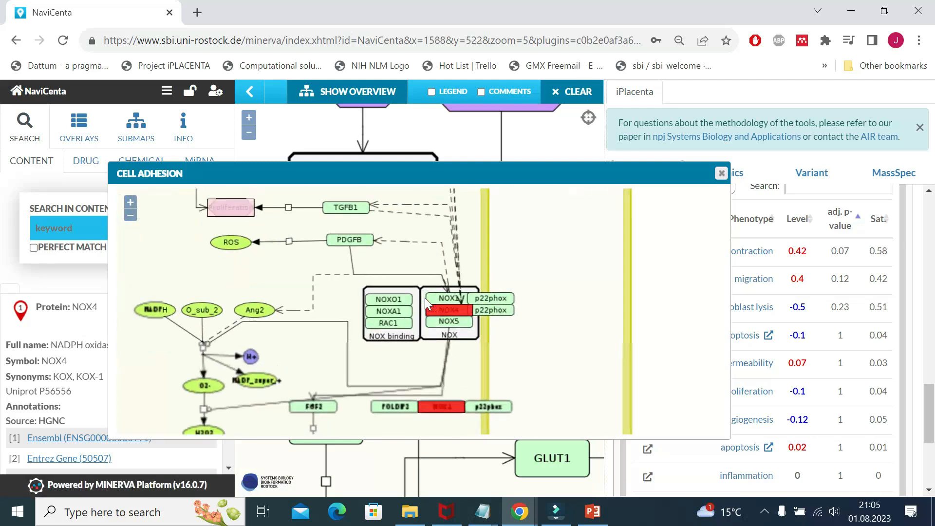
{"action": "scroll", "coordinate": [588, 265], "scroll_direction": "down", "scroll_amount": 2}
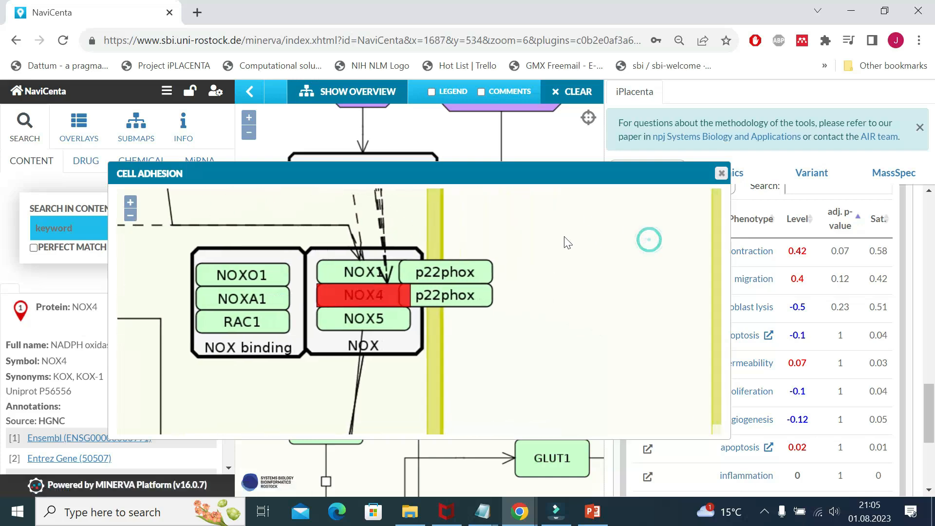
{"action": "scroll", "coordinate": [565, 292], "scroll_direction": "up", "scroll_amount": 2}
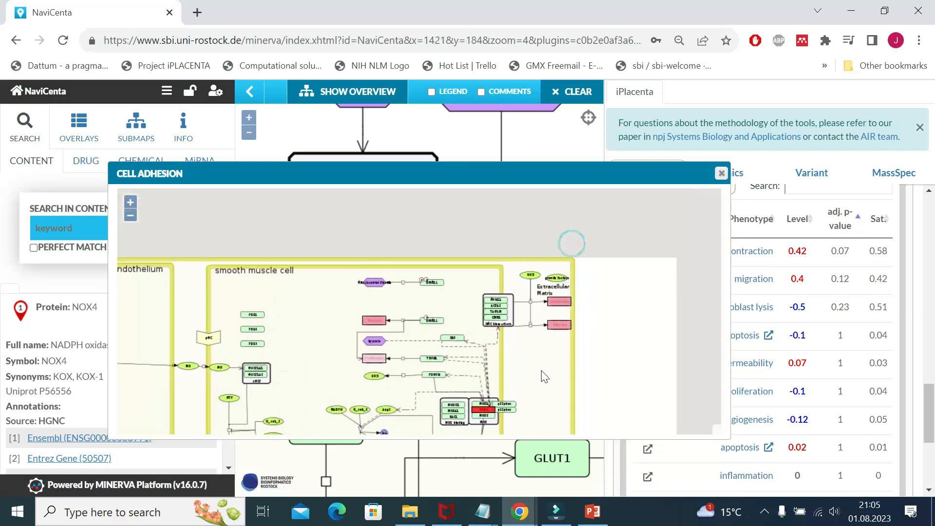
{"action": "left_click_drag", "start_coordinate": [555, 308], "coordinate": [506, 438]}
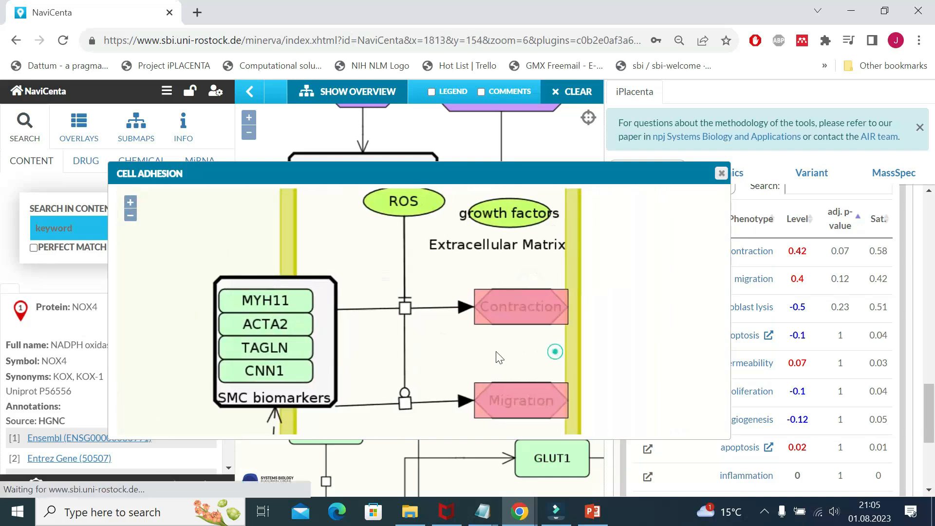
{"action": "left_click", "coordinate": [721, 174]}
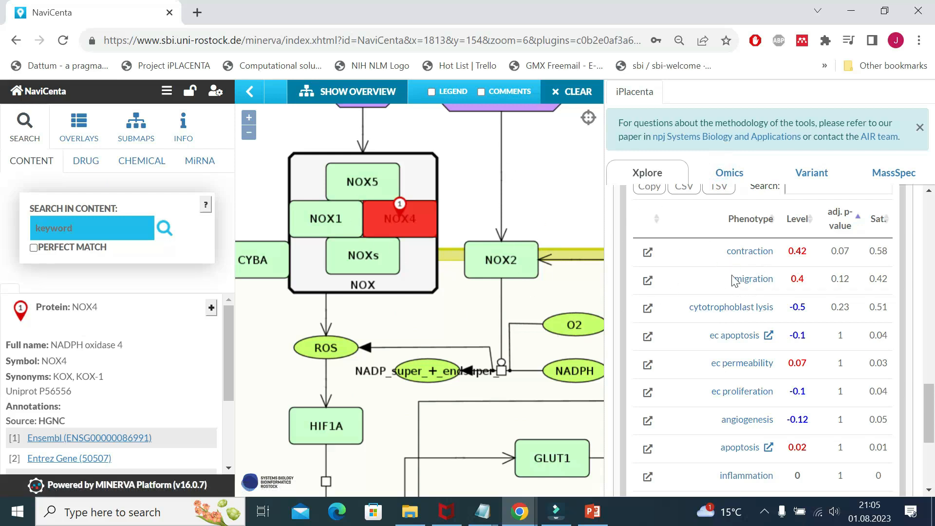
- Look through the Downstream Impact phenotype table and the selectable phenotype levels under Upstream Enrichment
{"action": "scroll", "coordinate": [735, 280], "scroll_direction": "down", "scroll_amount": 2}
{"action": "scroll", "coordinate": [734, 280], "scroll_direction": "down", "scroll_amount": 3}
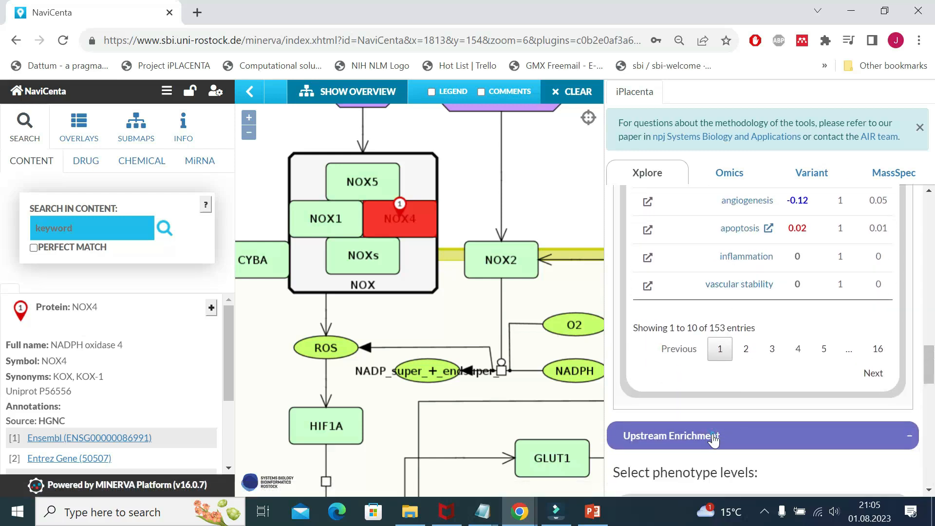
{"action": "scroll", "coordinate": [714, 440], "scroll_direction": "down", "scroll_amount": 5}
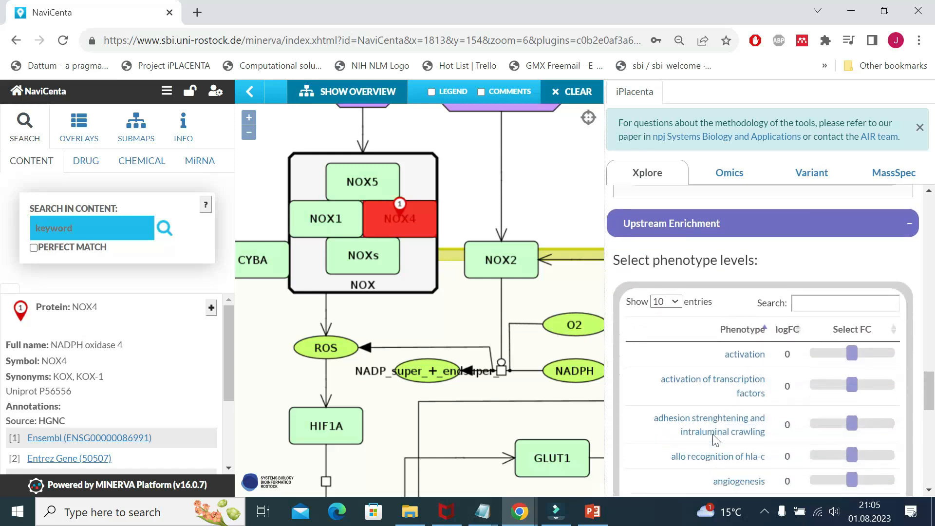
{"action": "scroll", "coordinate": [713, 436], "scroll_direction": "down", "scroll_amount": 3}
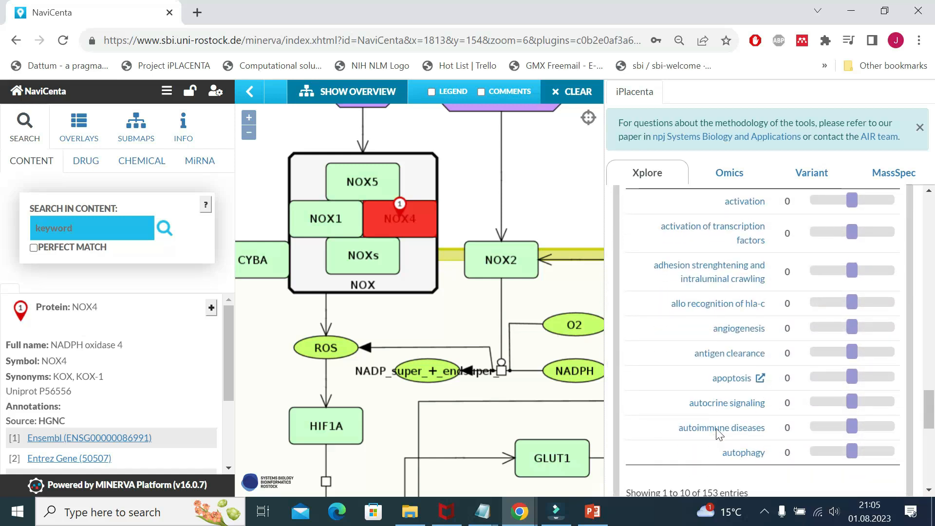
{"action": "scroll", "coordinate": [716, 428], "scroll_direction": "up", "scroll_amount": 12}
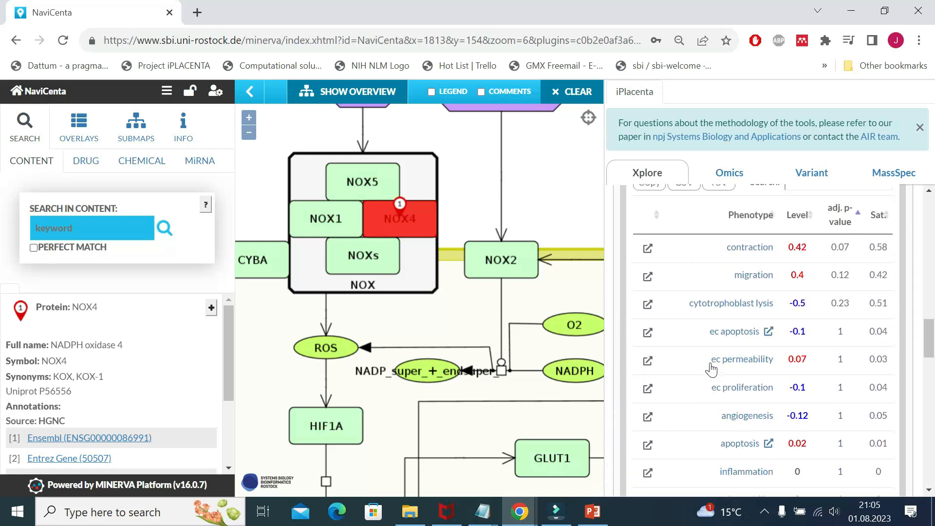
{"action": "scroll", "coordinate": [711, 368], "scroll_direction": "up", "scroll_amount": 3}
{"action": "scroll", "coordinate": [713, 369], "scroll_direction": "down", "scroll_amount": 6}
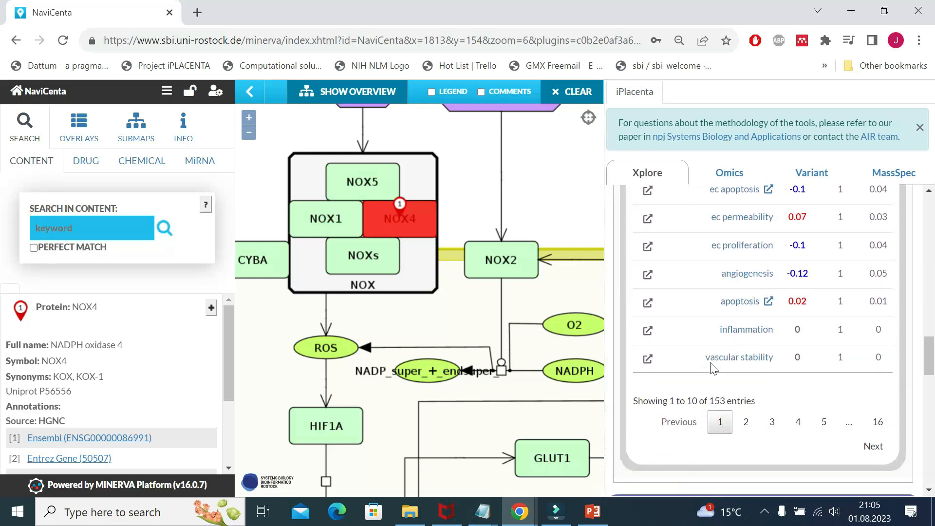
{"action": "scroll", "coordinate": [710, 368], "scroll_direction": "down", "scroll_amount": 2}
- Reset the NOX4 perturbation in the Downstream Enrichment analysis and check the phenotype levels under Downstream Impact
{"action": "scroll", "coordinate": [711, 369], "scroll_direction": "up", "scroll_amount": 8}
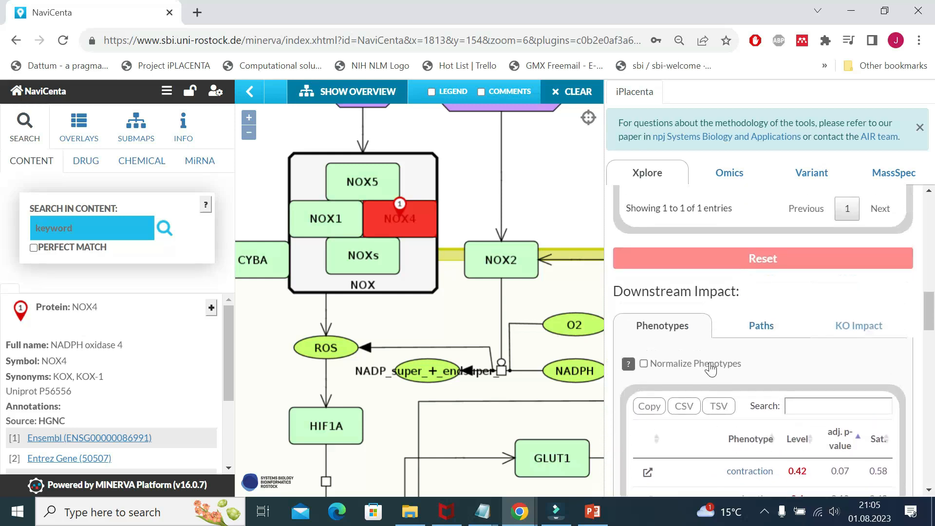
{"action": "scroll", "coordinate": [710, 369], "scroll_direction": "up", "scroll_amount": 3}
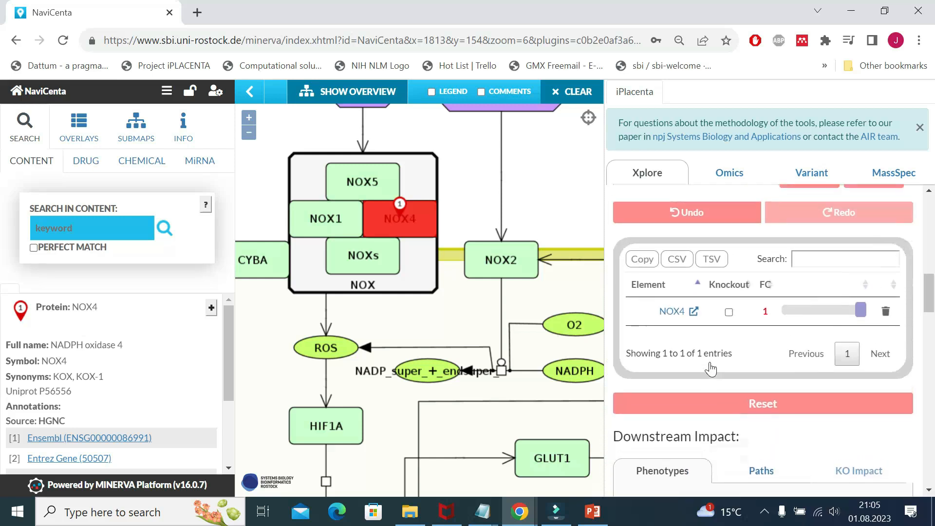
{"action": "left_click", "coordinate": [756, 404]}
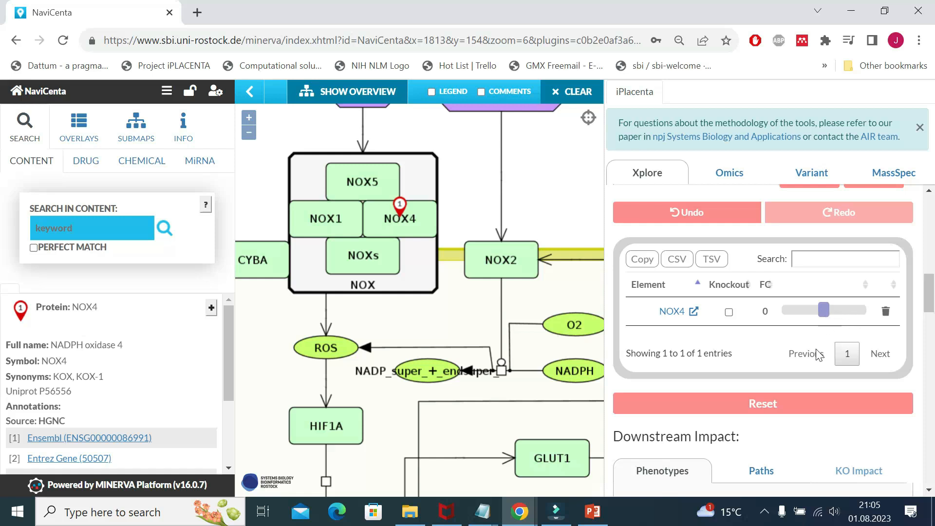
{"action": "scroll", "coordinate": [819, 354], "scroll_direction": "down", "scroll_amount": 8}
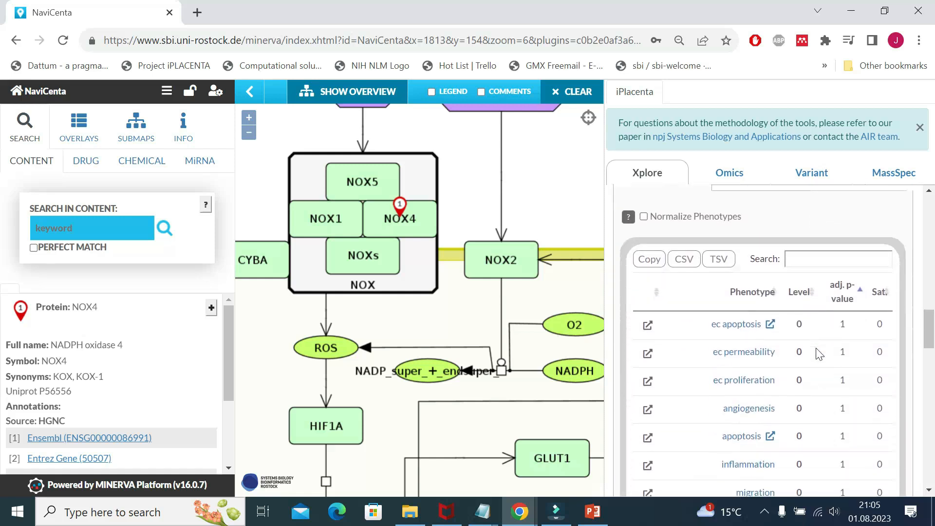
- Filter the Upstream Enrichment phenotypes by "fatt" and set the fold change of fatty acid synthesis to 1
{"action": "scroll", "coordinate": [819, 354], "scroll_direction": "down", "scroll_amount": 7}
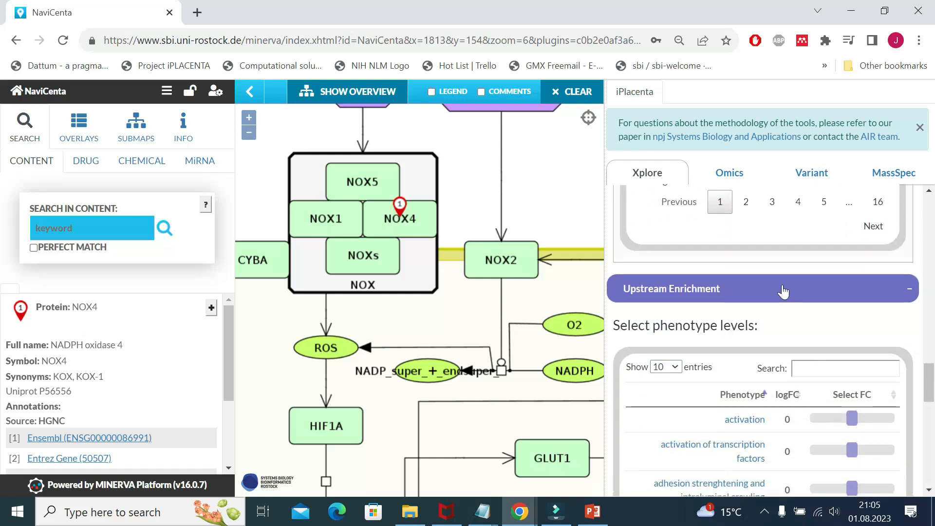
{"action": "scroll", "coordinate": [779, 292], "scroll_direction": "down", "scroll_amount": 2}
{"action": "scroll", "coordinate": [779, 304], "scroll_direction": "down", "scroll_amount": 2}
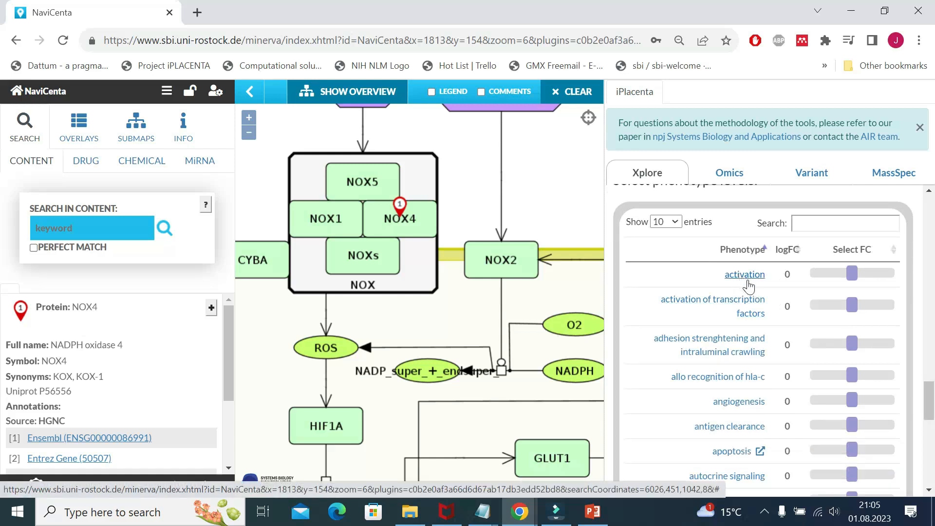
{"action": "left_click_drag", "start_coordinate": [489, 182], "coordinate": [332, 216]}
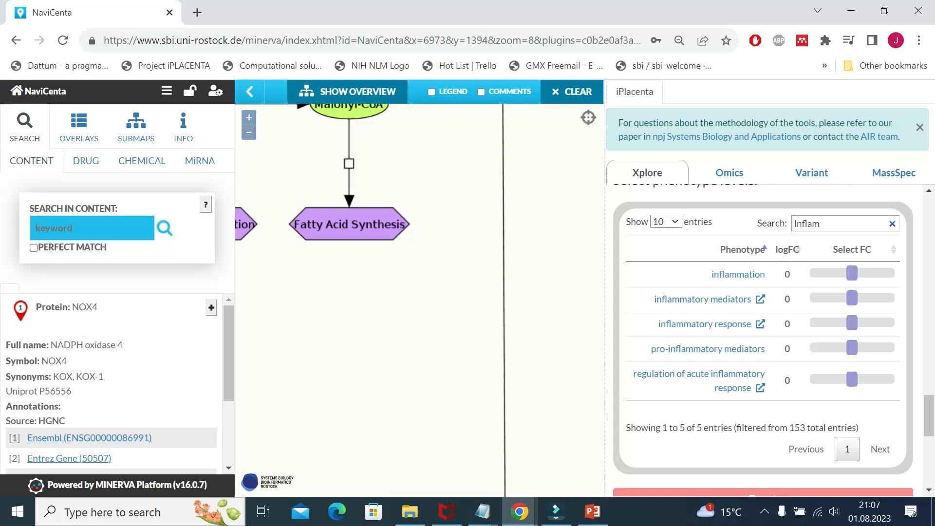
{"action": "key", "text": "ctrl+a"}
{"action": "type", "text": "fatt"}
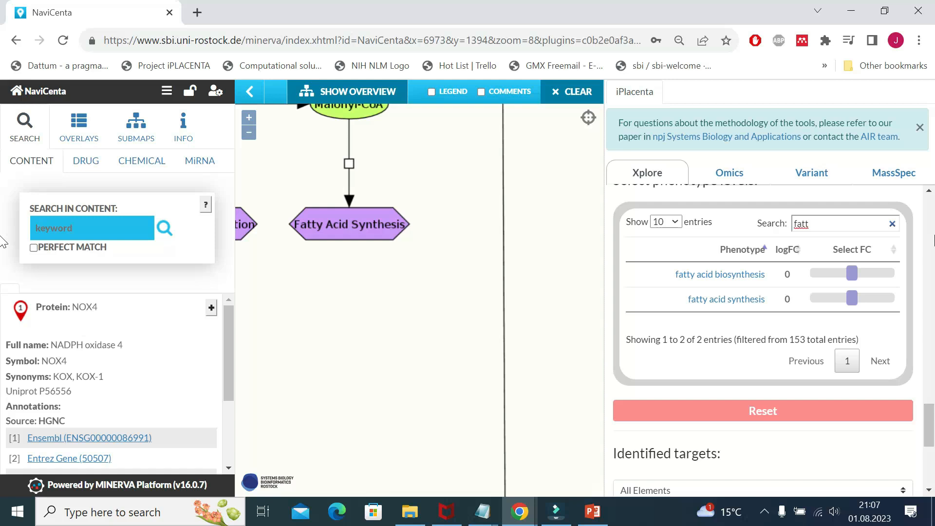
{"action": "left_click_drag", "start_coordinate": [855, 302], "coordinate": [897, 304]}
{"action": "scroll", "coordinate": [696, 345], "scroll_direction": "down", "scroll_amount": 2}
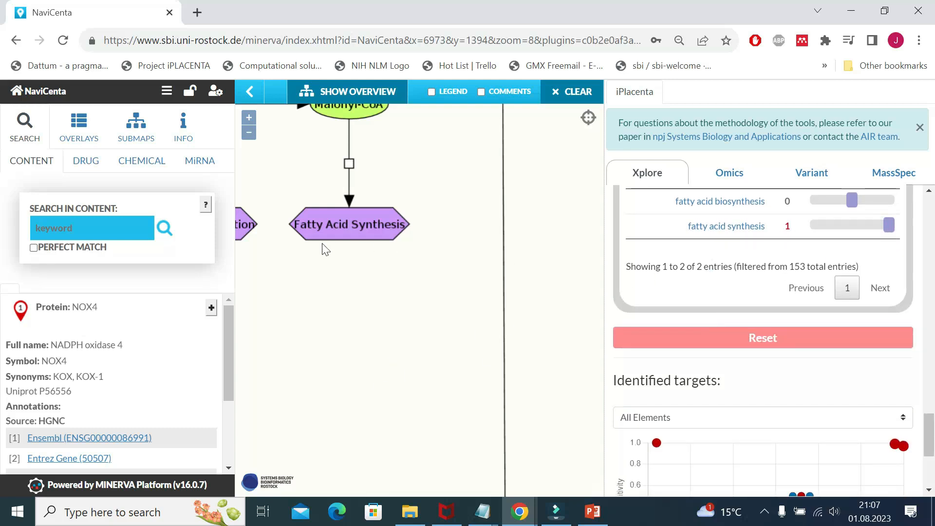
- Examine the Identified targets plot for fatty acid synthesis, inspecting individual points by their sensitivity and specificity
{"action": "scroll", "coordinate": [611, 284], "scroll_direction": "down", "scroll_amount": 4}
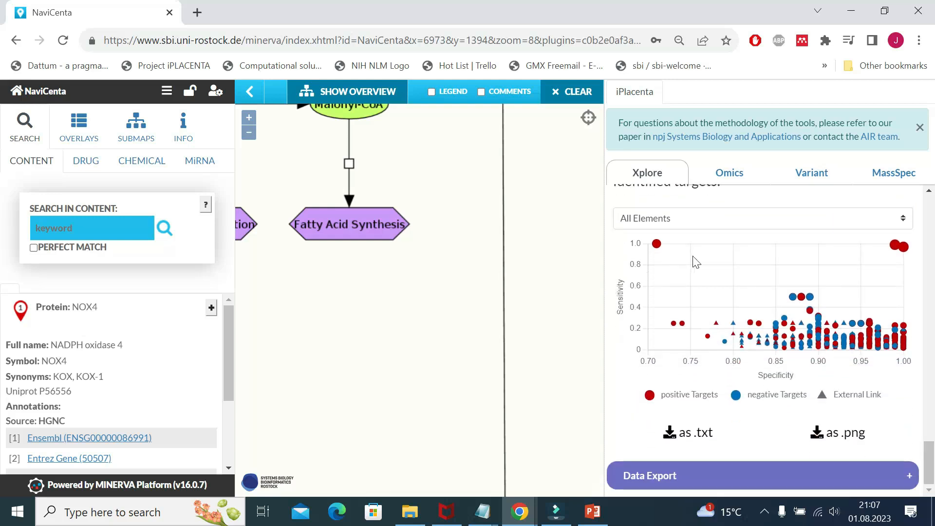
{"action": "scroll", "coordinate": [696, 263], "scroll_direction": "up", "scroll_amount": 2}
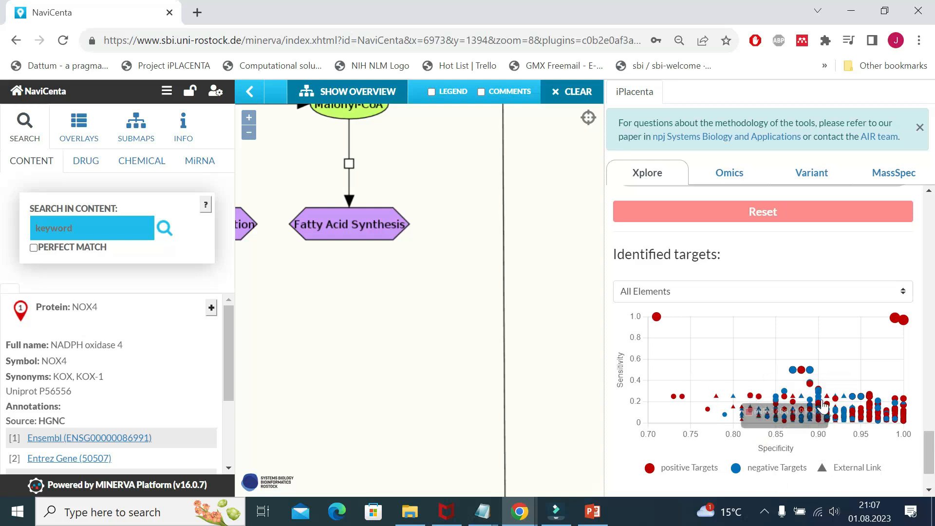
{"action": "scroll", "coordinate": [758, 375], "scroll_direction": "up", "scroll_amount": 2}
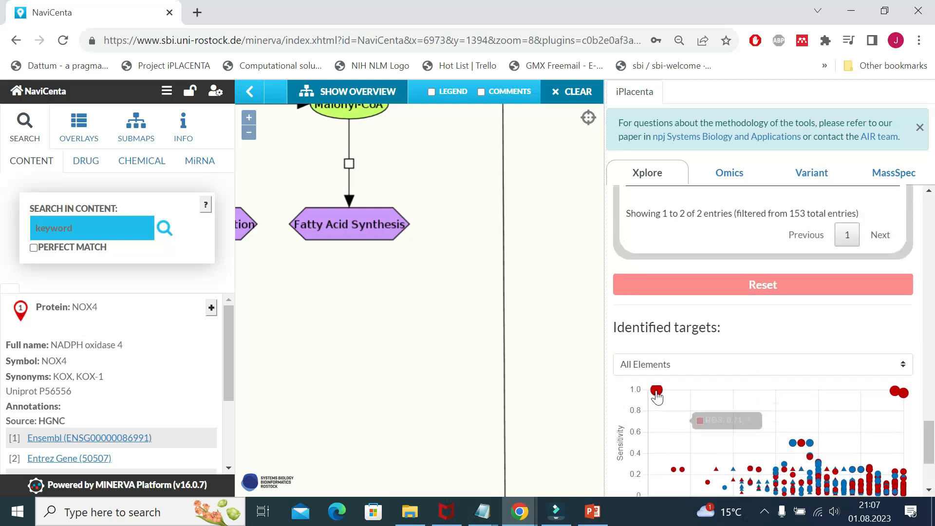
{"action": "mouse_move", "coordinate": [657, 396]}
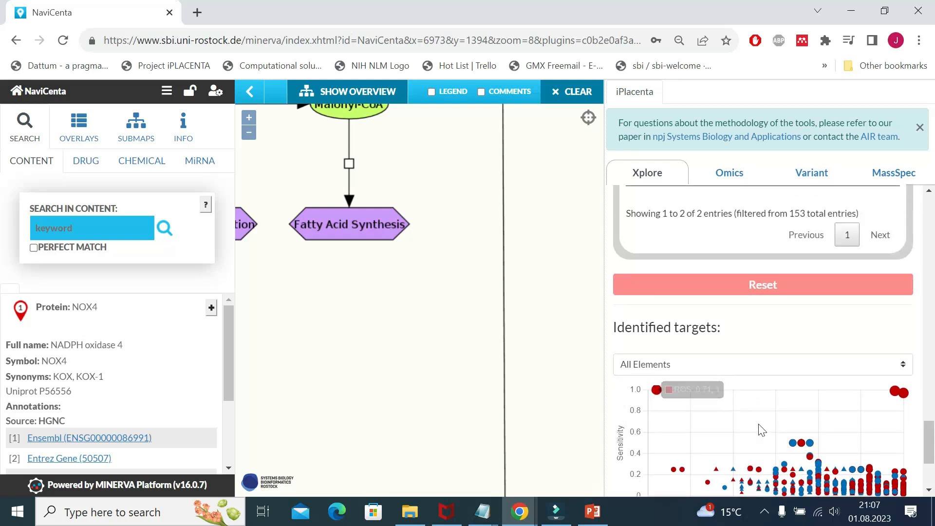
{"action": "mouse_move", "coordinate": [794, 447]}
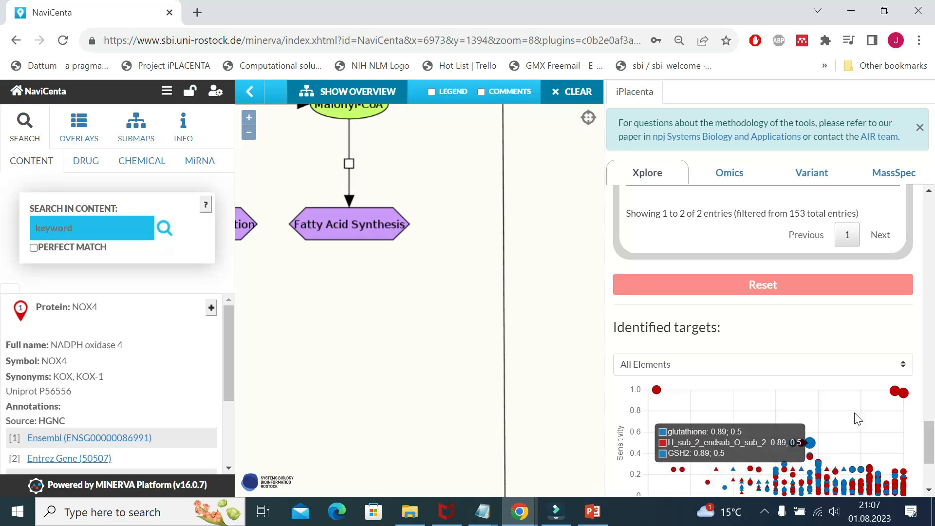
{"action": "mouse_move", "coordinate": [895, 394]}
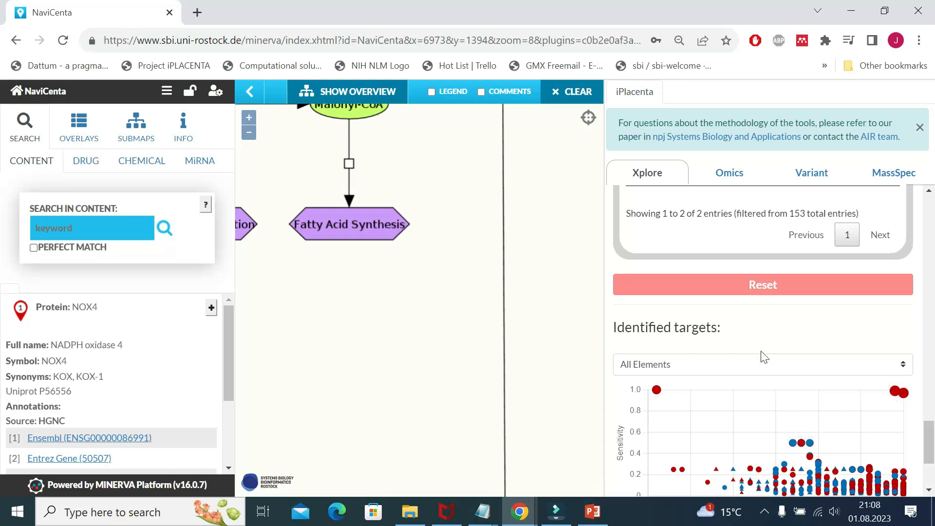
{"action": "scroll", "coordinate": [763, 357], "scroll_direction": "down", "scroll_amount": 3}
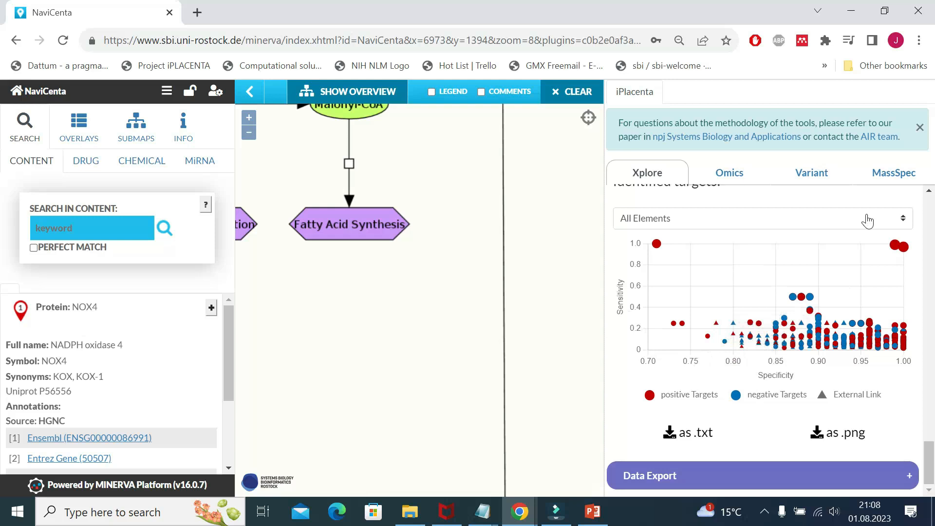
{"action": "mouse_move", "coordinate": [901, 255]}
- Expand the Data Export section and examine the download options for raw data, phenotype associated elements and subnetworks
{"action": "left_click", "coordinate": [907, 476]}
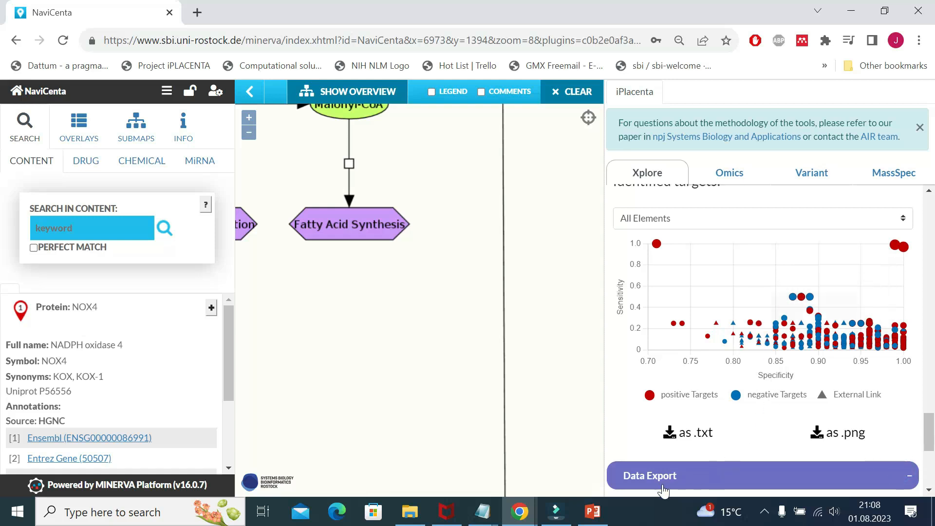
{"action": "scroll", "coordinate": [689, 475], "scroll_direction": "down", "scroll_amount": 5}
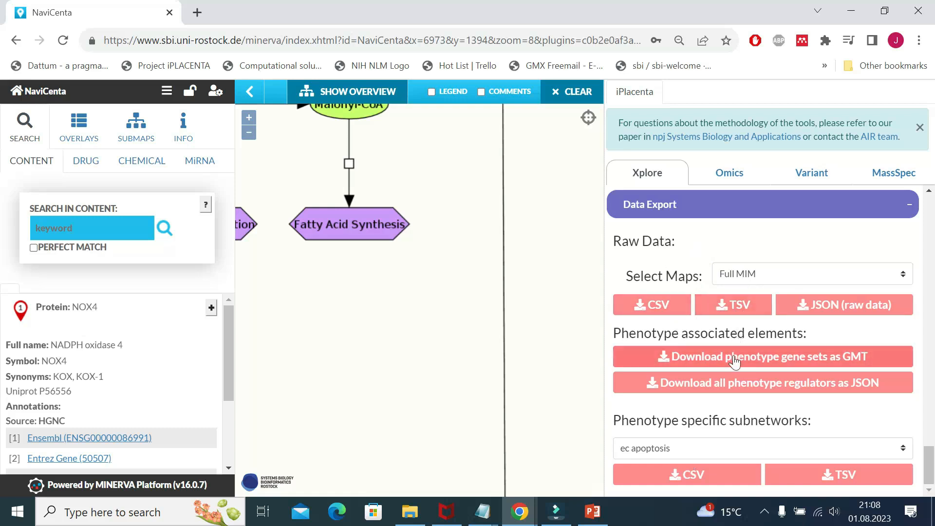
{"action": "scroll", "coordinate": [740, 375], "scroll_direction": "up", "scroll_amount": 1}
{"action": "scroll", "coordinate": [743, 363], "scroll_direction": "up", "scroll_amount": 4}
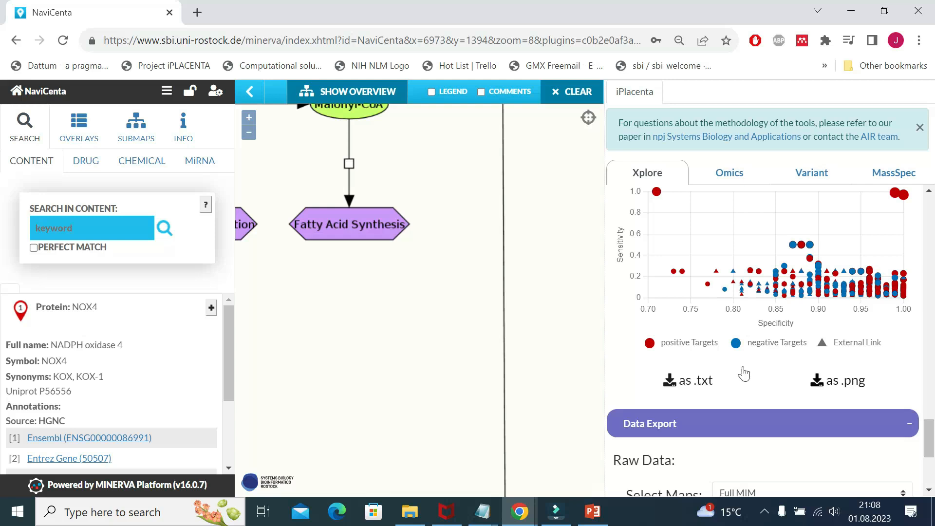
- Open the Omics analysis of the iPlacenta plugin and examine its settings for uploading a data file
{"action": "scroll", "coordinate": [736, 378], "scroll_direction": "up", "scroll_amount": 5}
{"action": "scroll", "coordinate": [743, 373], "scroll_direction": "up", "scroll_amount": 10}
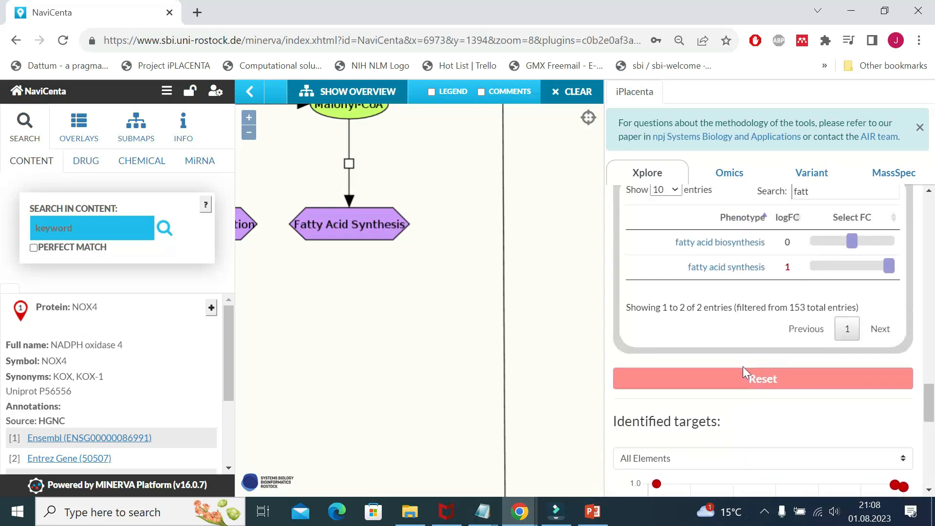
{"action": "scroll", "coordinate": [741, 375], "scroll_direction": "down", "scroll_amount": 12}
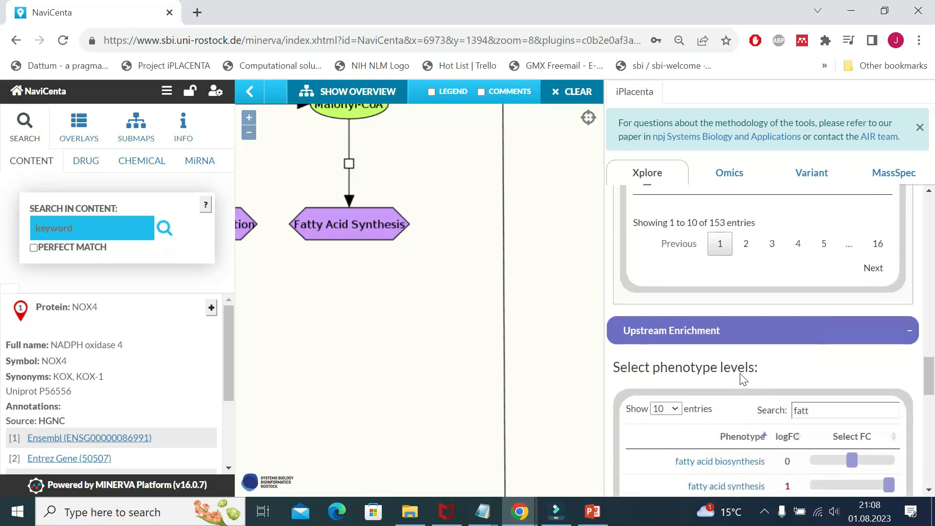
{"action": "left_click", "coordinate": [762, 305]}
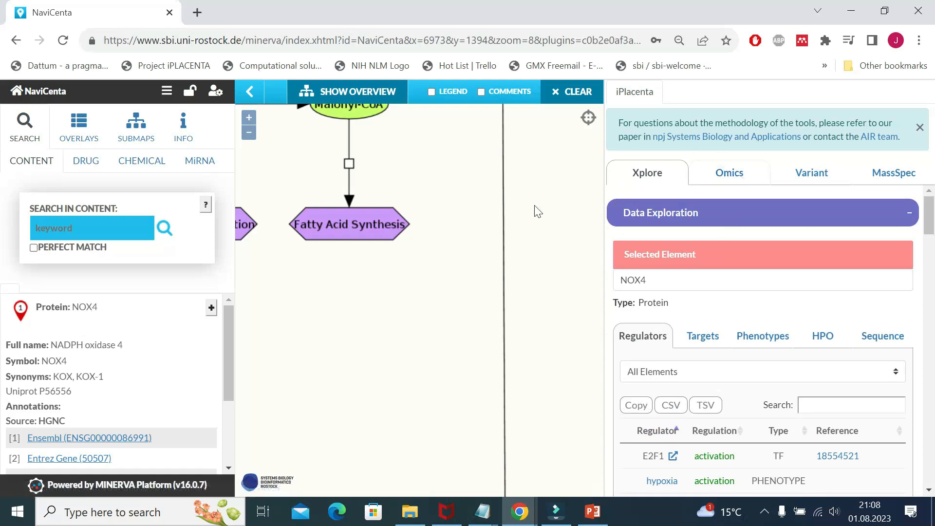
{"action": "left_click", "coordinate": [712, 179]}
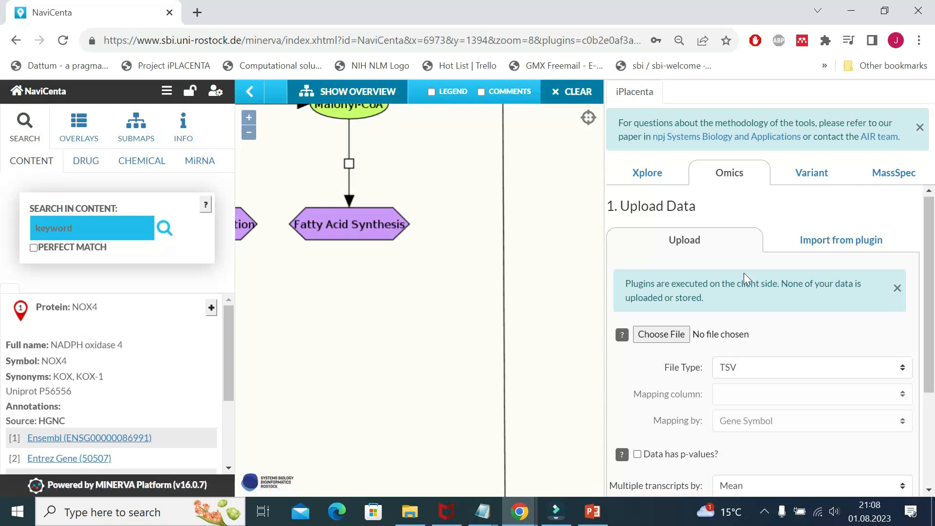
{"action": "scroll", "coordinate": [744, 272], "scroll_direction": "down", "scroll_amount": 1}
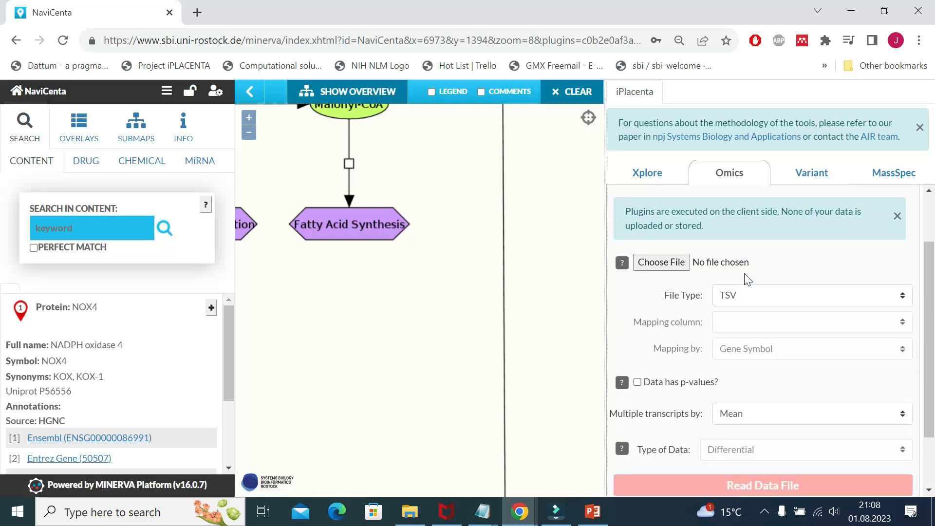
- Load the data file gene_GSE177049_1 from the Video Tutorial folder into the Omics analysis
{"action": "left_click", "coordinate": [667, 263]}
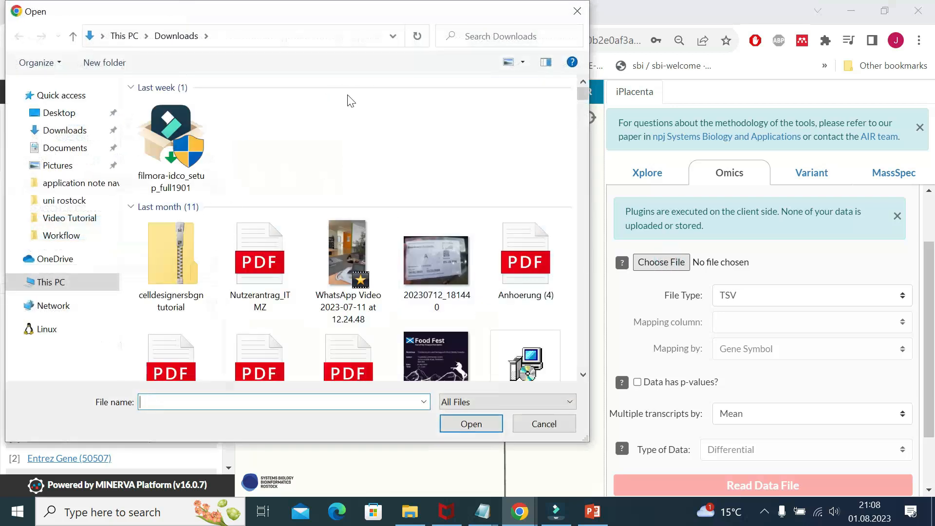
{"action": "left_click_drag", "start_coordinate": [225, 14], "coordinate": [413, 43]}
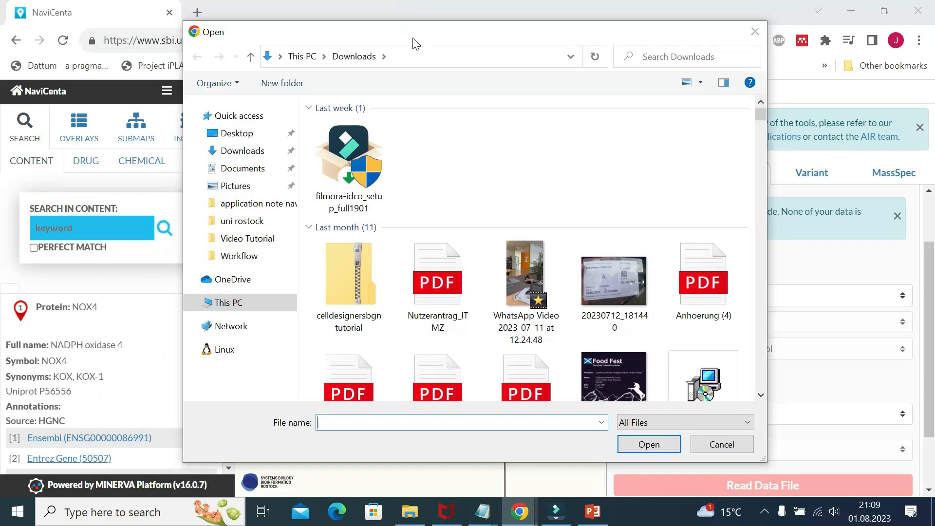
{"action": "left_click", "coordinate": [285, 205]}
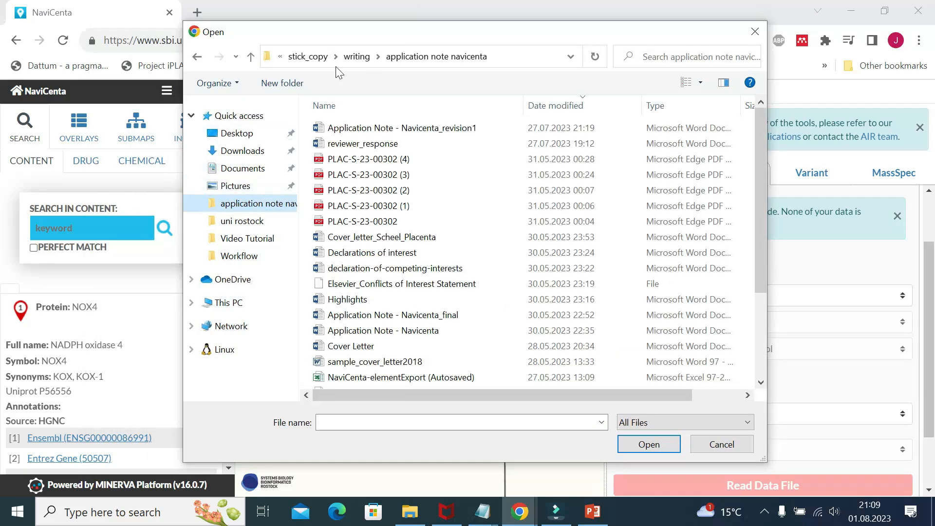
{"action": "scroll", "coordinate": [429, 204], "scroll_direction": "down", "scroll_amount": 1}
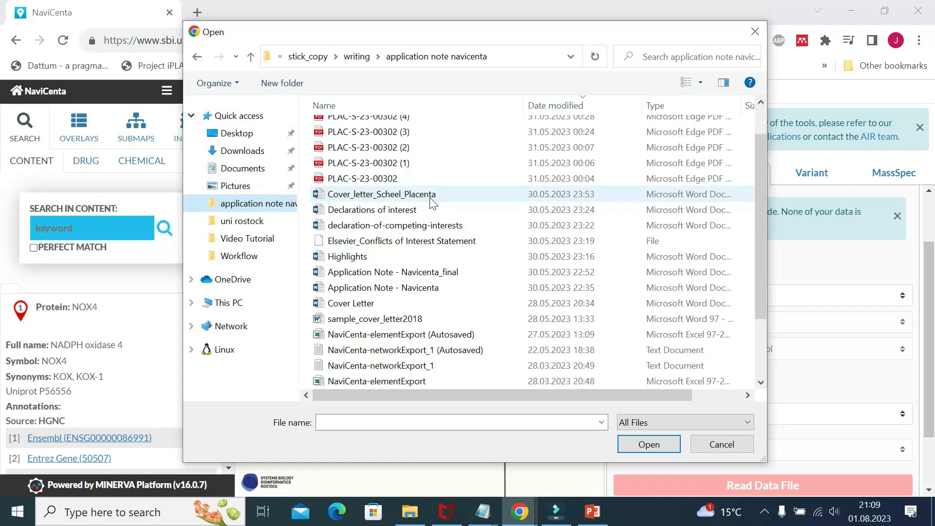
{"action": "left_click", "coordinate": [307, 57]}
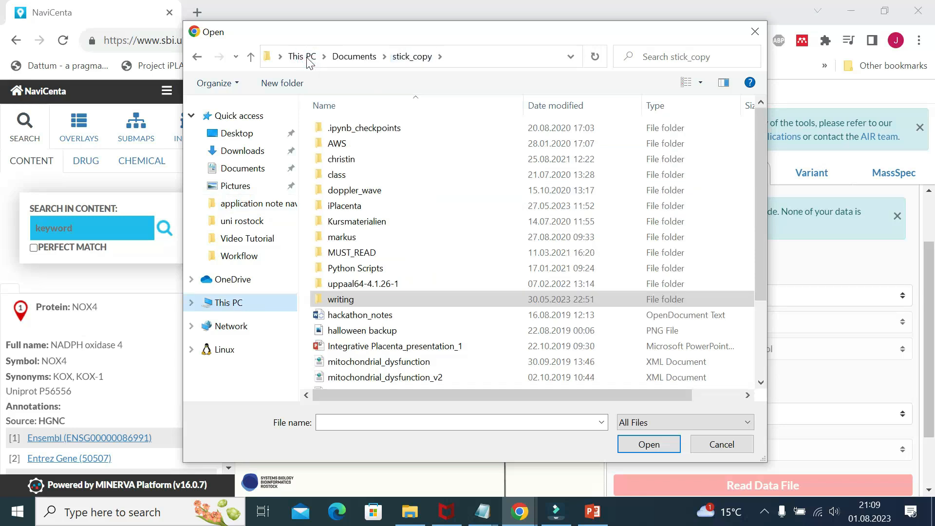
{"action": "left_click", "coordinate": [253, 241]}
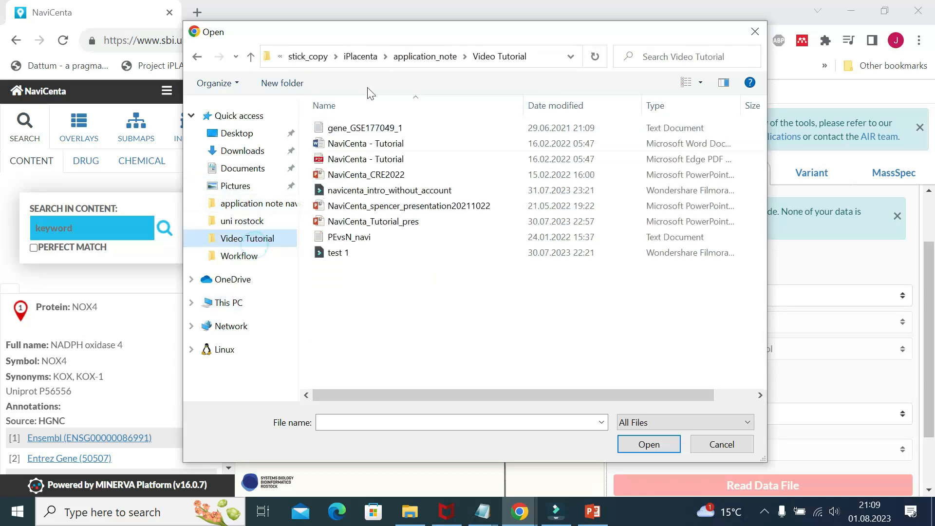
{"action": "left_click", "coordinate": [367, 130]}
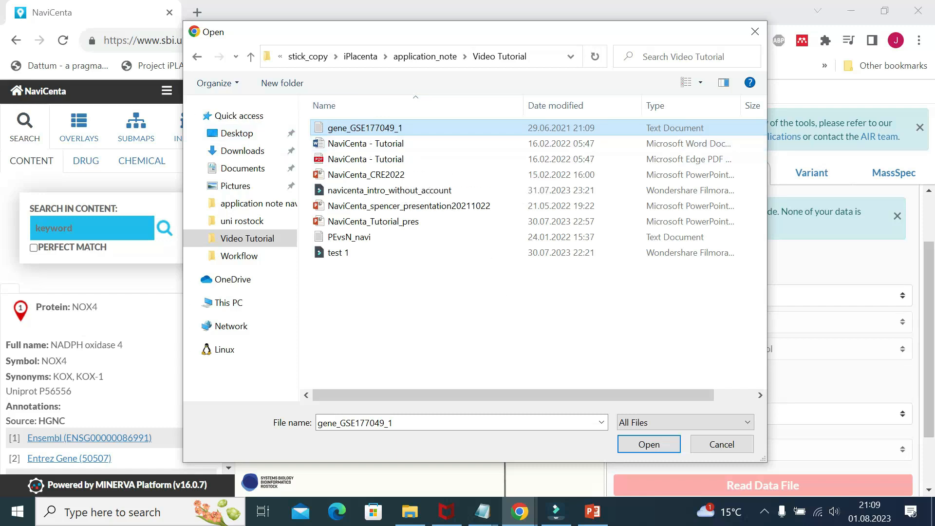
{"action": "left_click", "coordinate": [645, 445]}
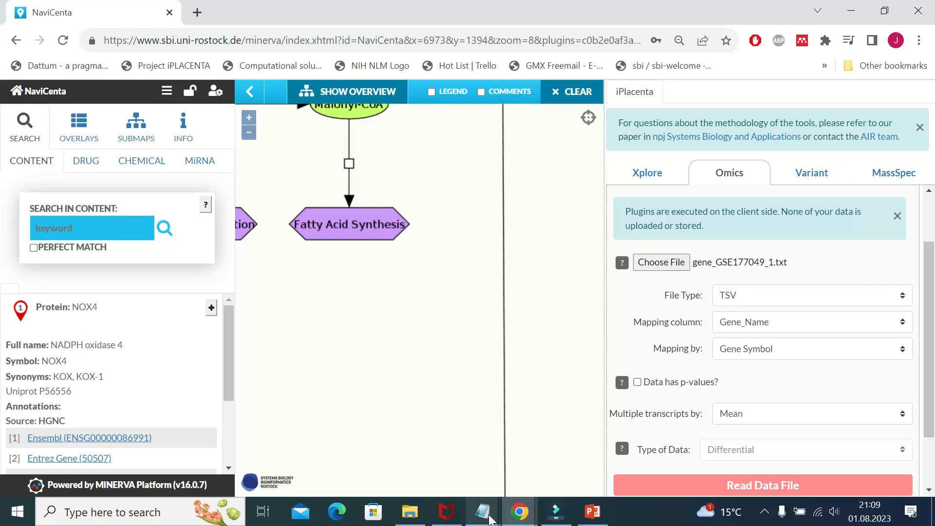
- View the contents of gene_GSE177049_1 in Notepad to check its gene name, log2FC and p-value columns, and close it
{"action": "mouse_move", "coordinate": [490, 519]}
{"action": "left_click", "coordinate": [562, 432]}
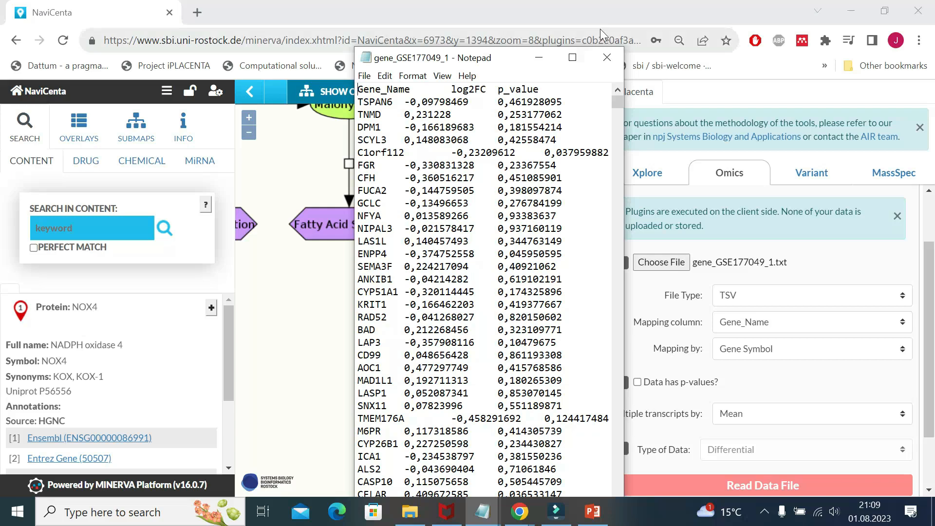
{"action": "left_click", "coordinate": [606, 58]}
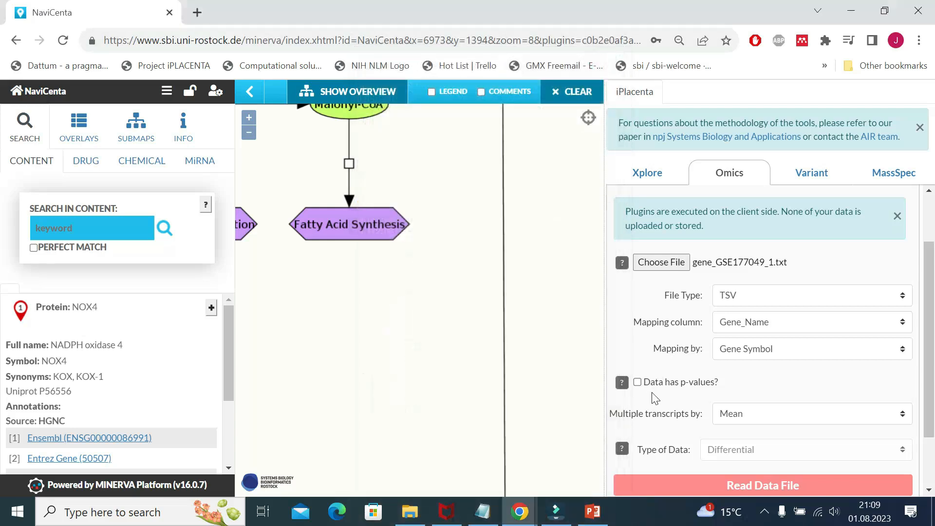
- Mark the data as having p-values, combine multiple transcripts by Mean, and read the data file
{"action": "left_click", "coordinate": [637, 383]}
{"action": "scroll", "coordinate": [689, 295], "scroll_direction": "down", "scroll_amount": 2}
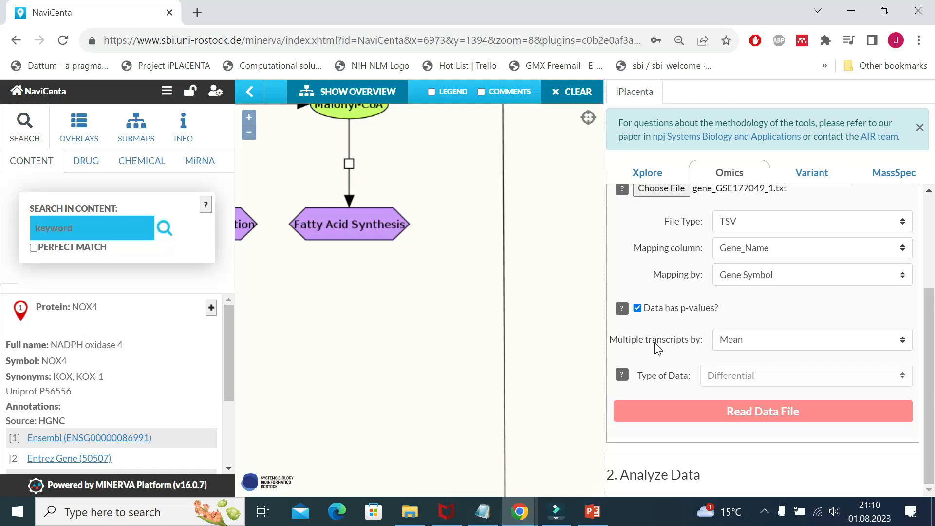
{"action": "left_click", "coordinate": [765, 339]}
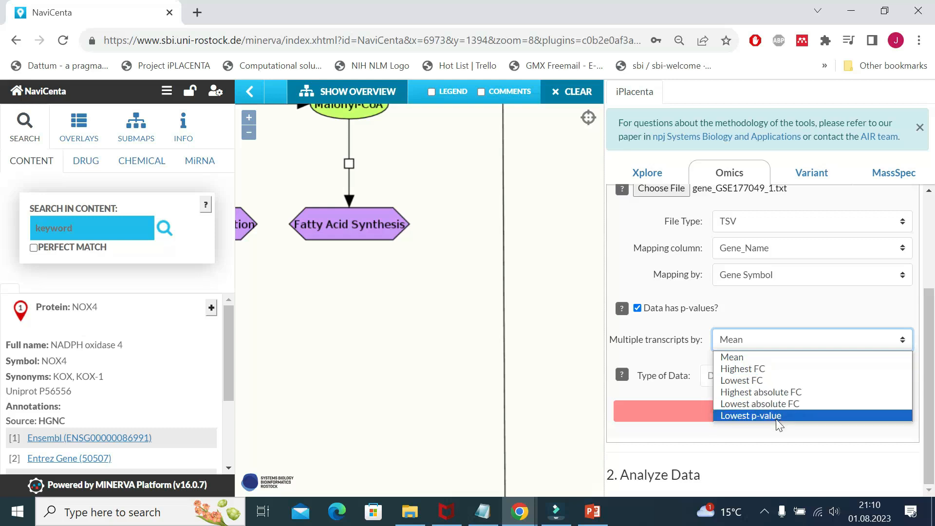
{"action": "left_click", "coordinate": [775, 360]}
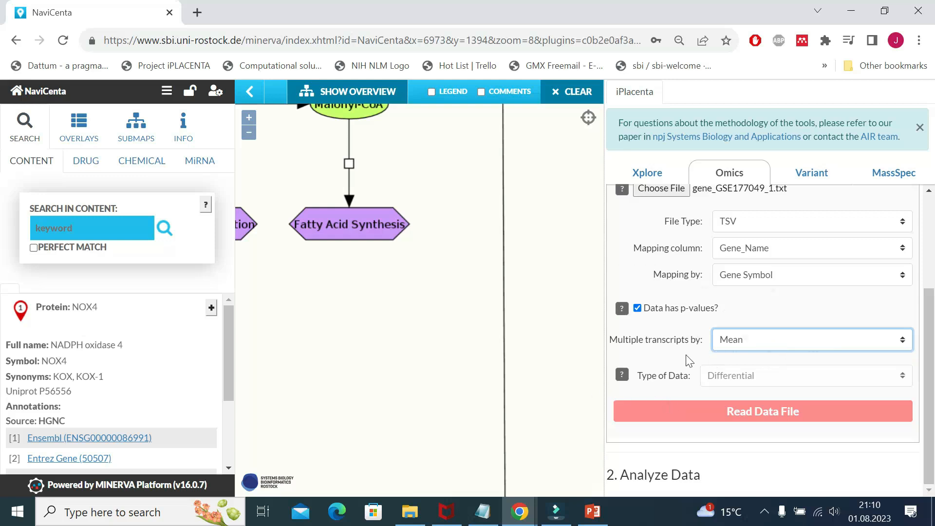
{"action": "left_click", "coordinate": [738, 413]}
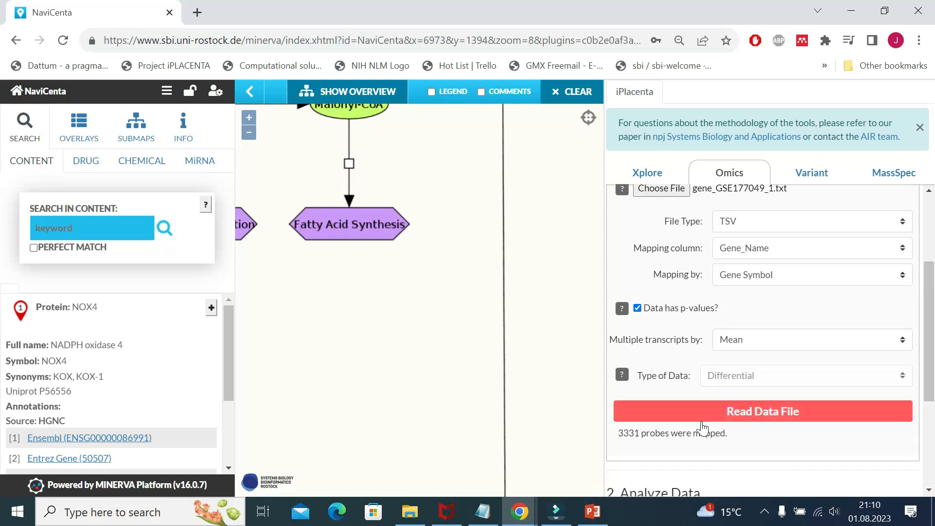
{"action": "left_click_drag", "start_coordinate": [619, 435], "coordinate": [739, 437]}
- Estimate the phenotype levels from the mapped data using the Phenotype Inference analysis
{"action": "scroll", "coordinate": [714, 311], "scroll_direction": "down", "scroll_amount": 3}
{"action": "scroll", "coordinate": [687, 282], "scroll_direction": "down", "scroll_amount": 1}
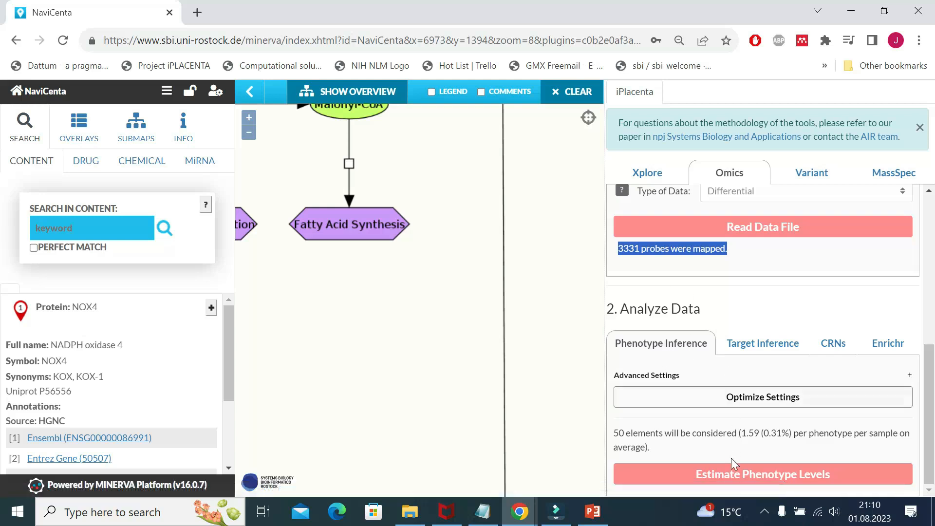
{"action": "left_click", "coordinate": [740, 473]}
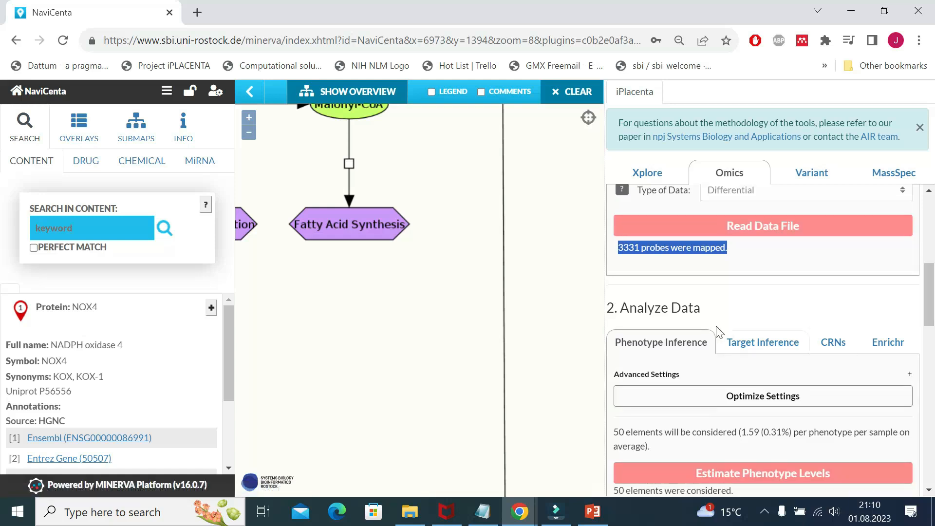
- Examine the phenotype results table with its statistical method, normalization, FDR correction, p-value threshold and download options
{"action": "scroll", "coordinate": [718, 330], "scroll_direction": "down", "scroll_amount": 1}
{"action": "scroll", "coordinate": [718, 332], "scroll_direction": "down", "scroll_amount": 2}
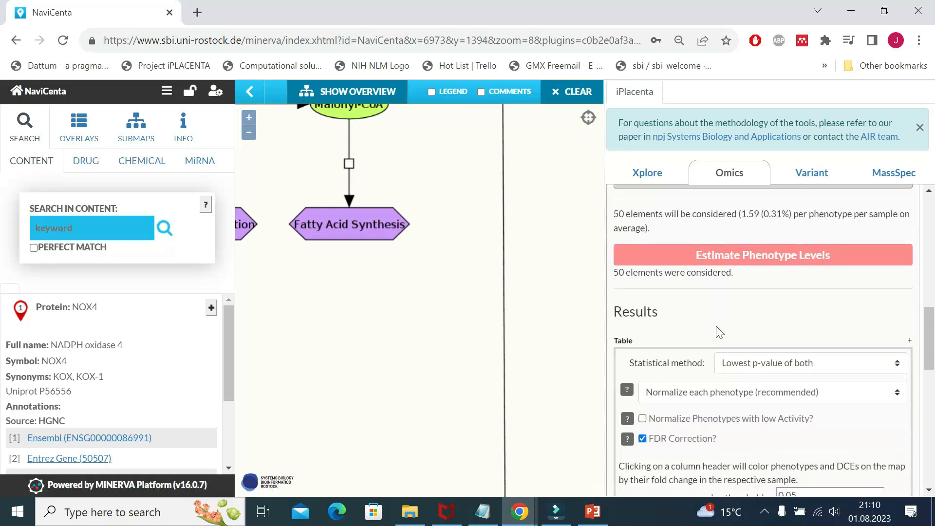
{"action": "scroll", "coordinate": [718, 331], "scroll_direction": "down", "scroll_amount": 2}
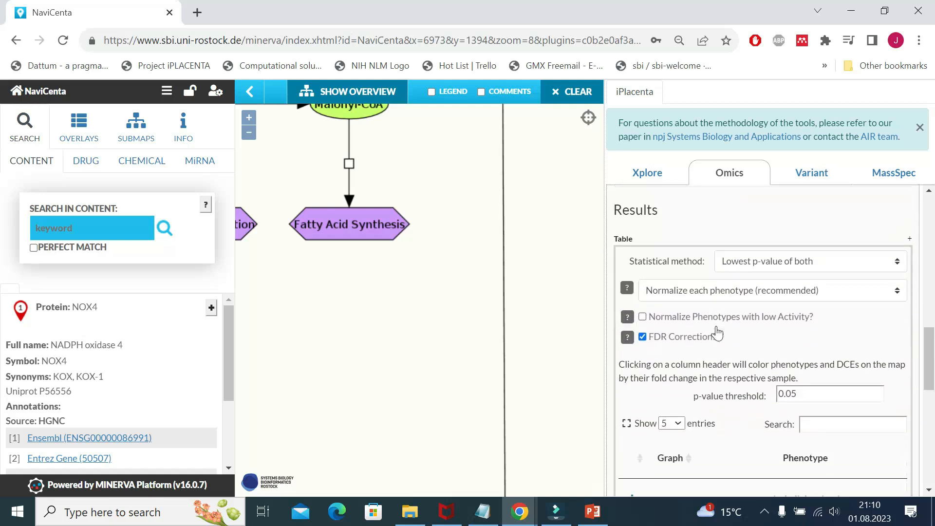
{"action": "scroll", "coordinate": [718, 331], "scroll_direction": "down", "scroll_amount": 4}
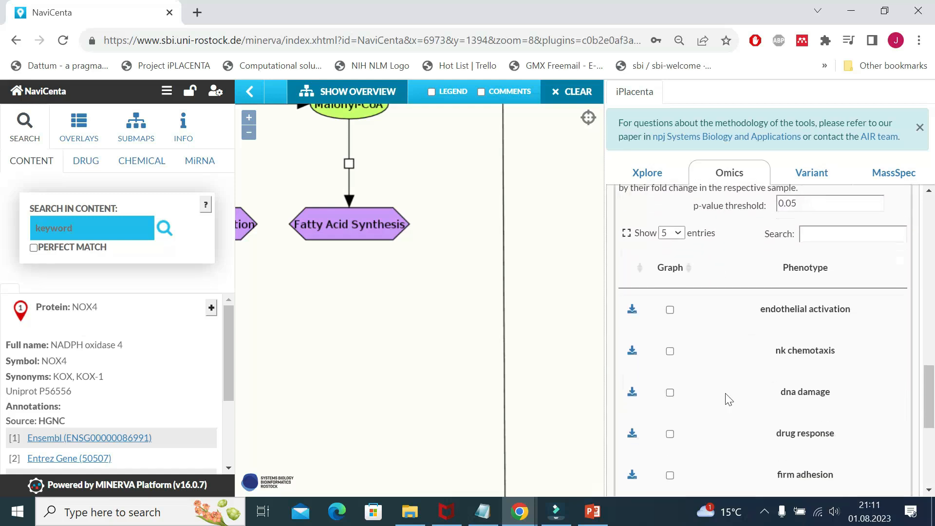
{"action": "scroll", "coordinate": [720, 341], "scroll_direction": "down", "scroll_amount": 2}
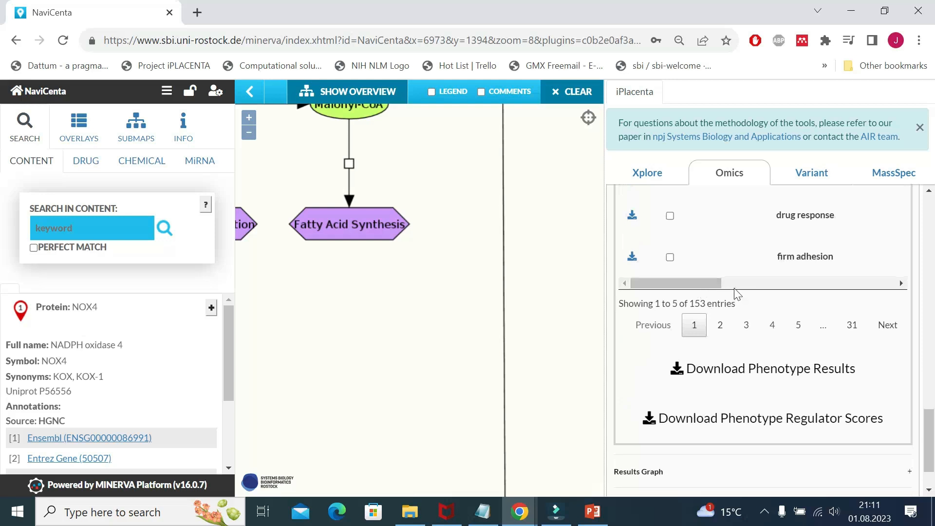
{"action": "scroll", "coordinate": [737, 294], "scroll_direction": "up", "scroll_amount": 6}
{"action": "scroll", "coordinate": [736, 294], "scroll_direction": "down", "scroll_amount": 1}
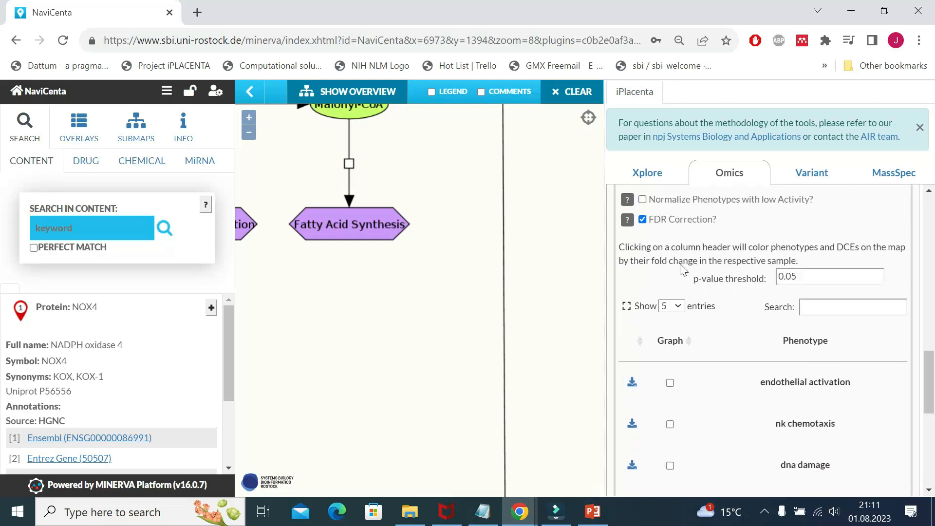
{"action": "scroll", "coordinate": [673, 244], "scroll_direction": "up", "scroll_amount": 1}
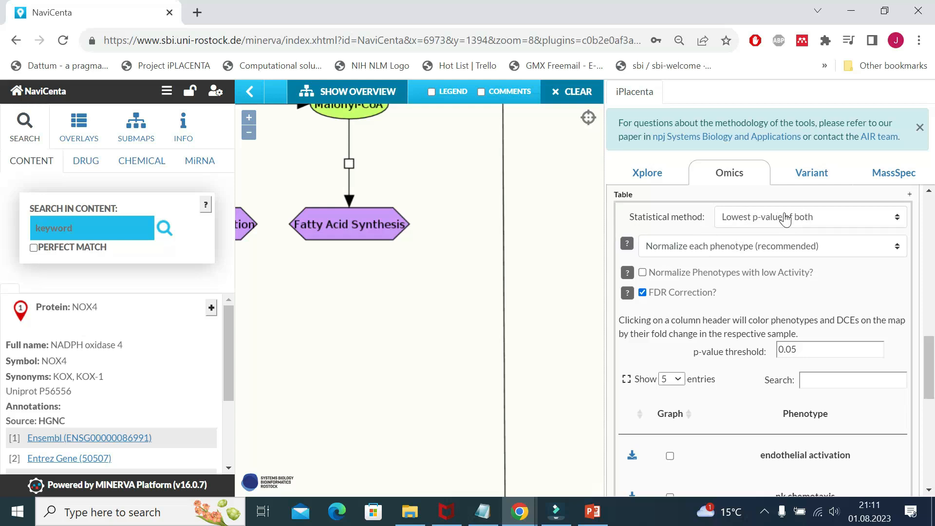
{"action": "scroll", "coordinate": [719, 312], "scroll_direction": "down", "scroll_amount": 1}
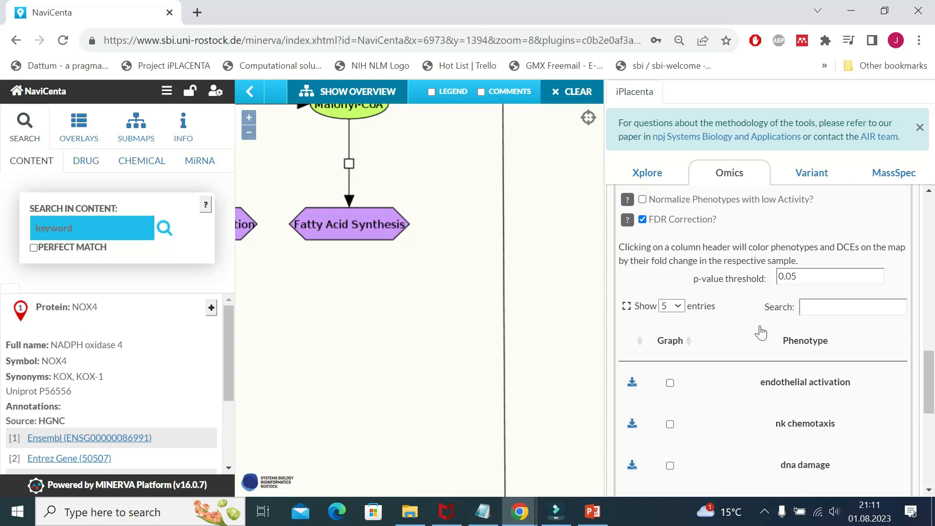
{"action": "scroll", "coordinate": [735, 322], "scroll_direction": "down", "scroll_amount": 3}
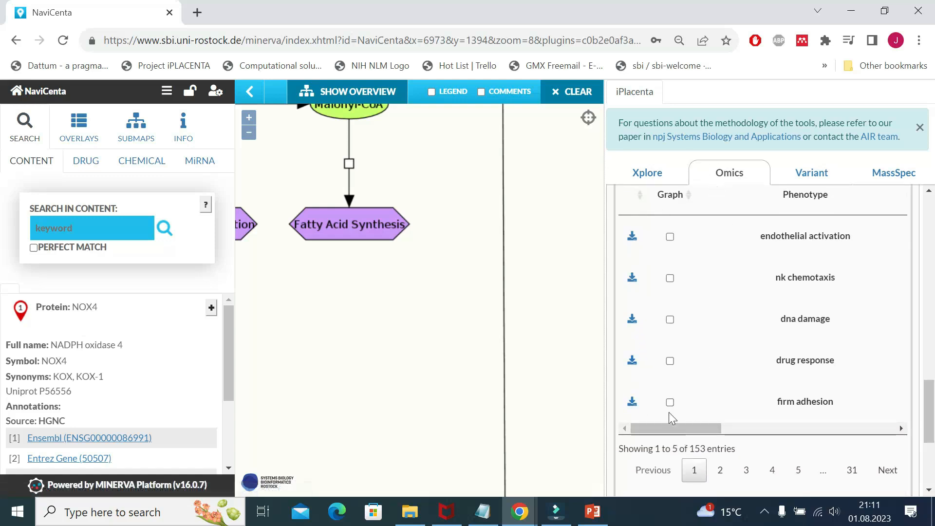
- Examine the log2FC, significant samples, saturation and regulators columns for the listed phenotypes in the results table
{"action": "left_click_drag", "start_coordinate": [678, 435], "coordinate": [682, 435]}
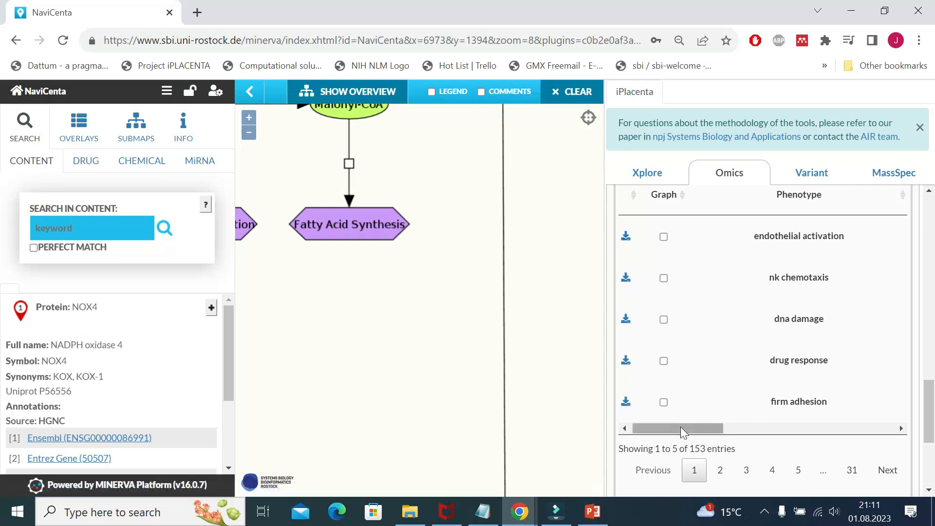
{"action": "left_click_drag", "start_coordinate": [671, 428], "coordinate": [760, 432]}
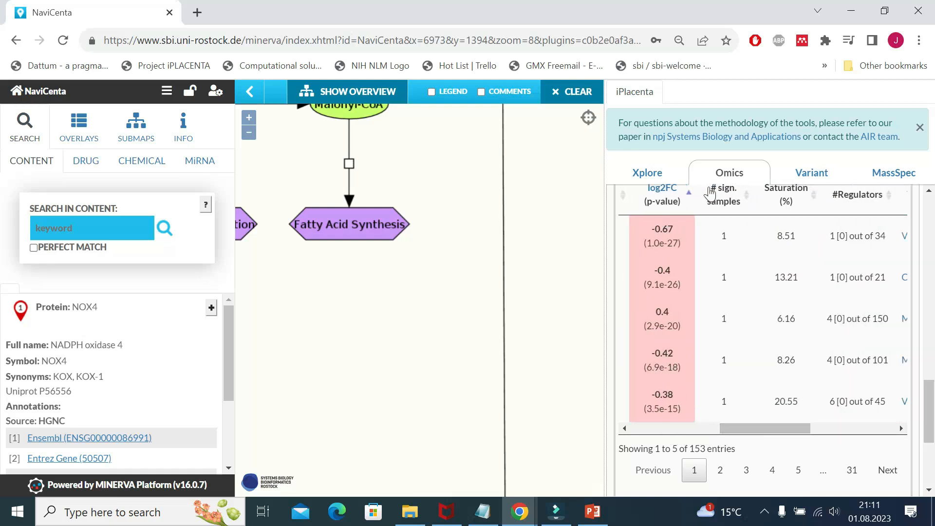
{"action": "scroll", "coordinate": [706, 302], "scroll_direction": "up", "scroll_amount": 3}
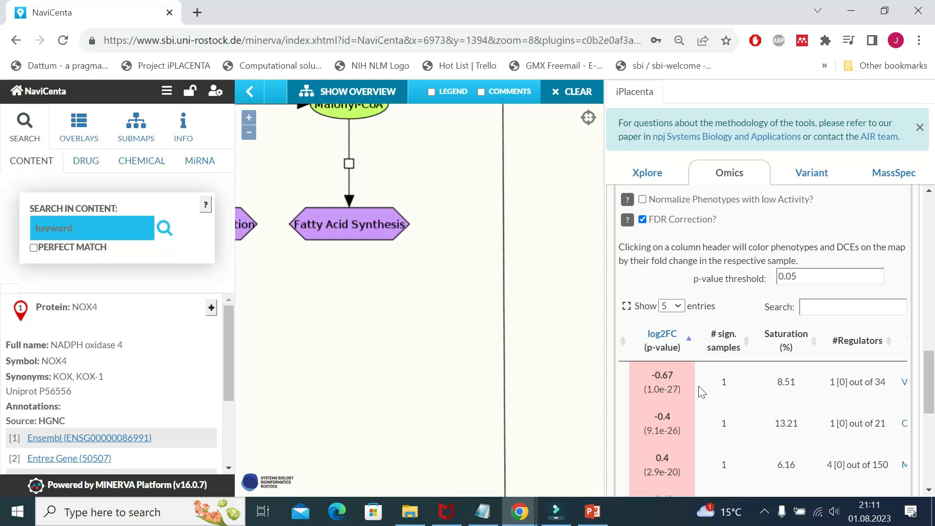
{"action": "scroll", "coordinate": [784, 462], "scroll_direction": "down", "scroll_amount": 3}
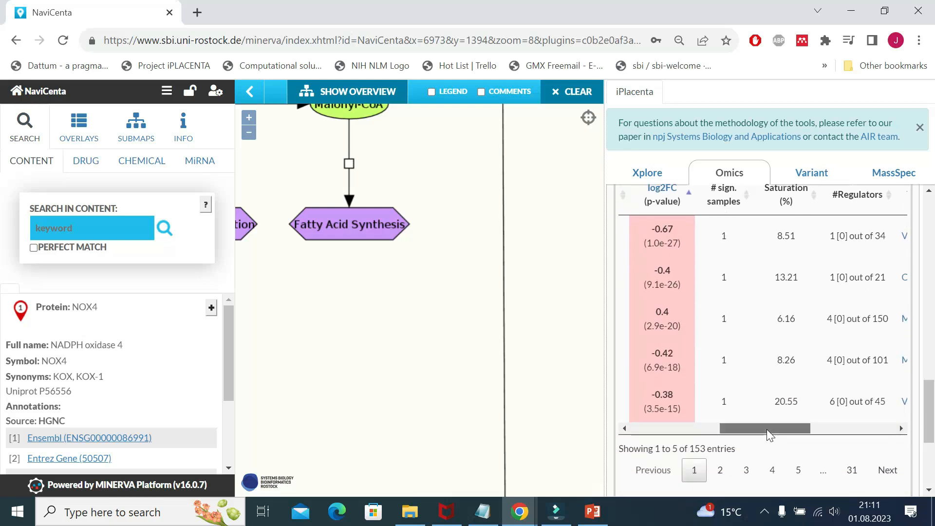
{"action": "left_click_drag", "start_coordinate": [765, 429], "coordinate": [702, 428]}
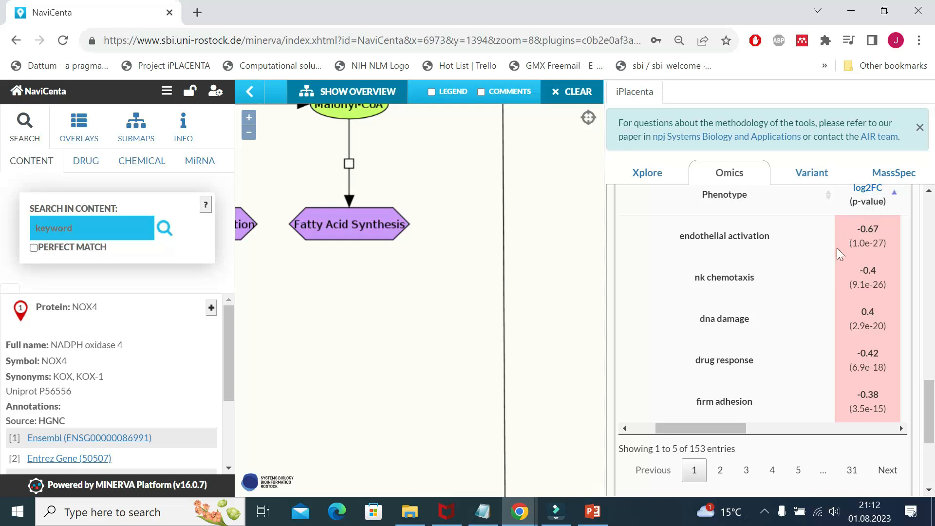
{"action": "left_click_drag", "start_coordinate": [721, 428], "coordinate": [762, 428]}
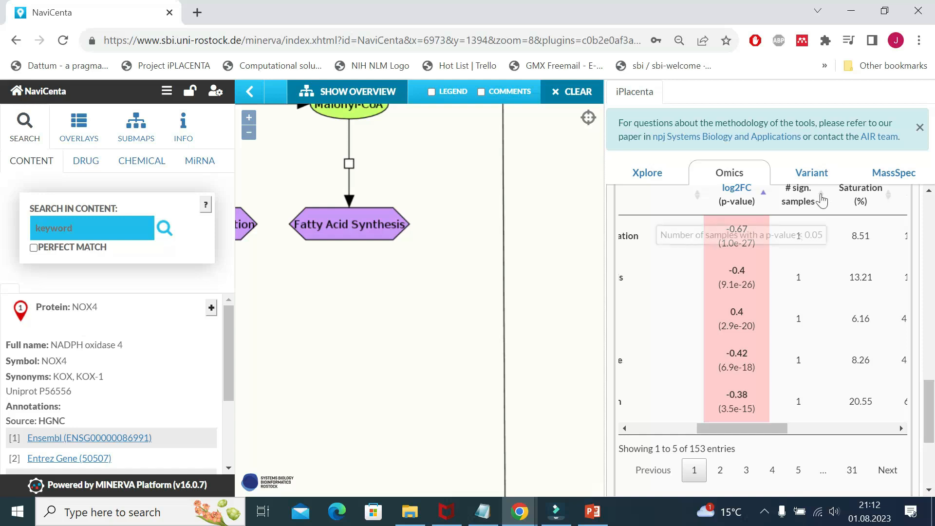
{"action": "scroll", "coordinate": [707, 392], "scroll_direction": "down", "scroll_amount": 2}
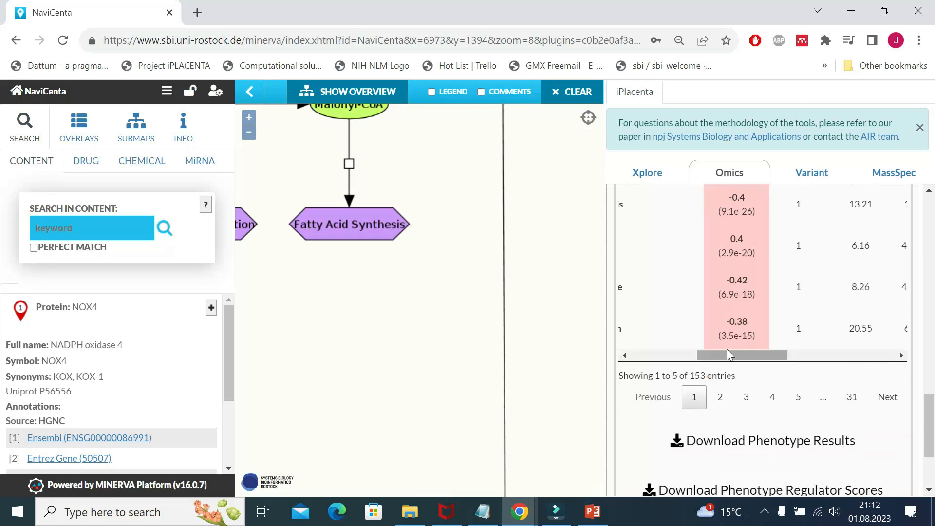
- From page 3 of the phenotype results, open calcium-mediated signaling on its submap and examine the surrounding pathway
{"action": "left_click", "coordinate": [720, 396]}
{"action": "scroll", "coordinate": [737, 353], "scroll_direction": "down", "scroll_amount": 1}
{"action": "scroll", "coordinate": [739, 363], "scroll_direction": "up", "scroll_amount": 2}
{"action": "left_click", "coordinate": [745, 412]}
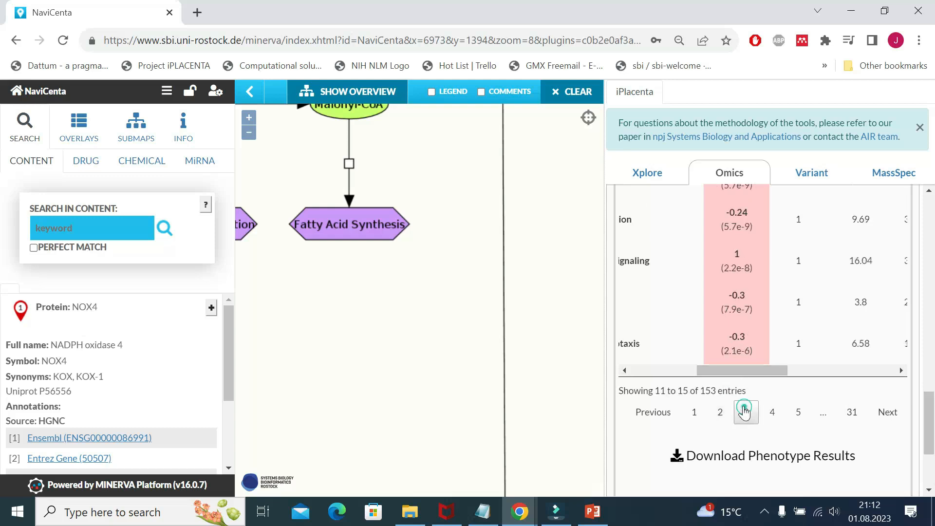
{"action": "left_click_drag", "start_coordinate": [743, 373], "coordinate": [706, 368]}
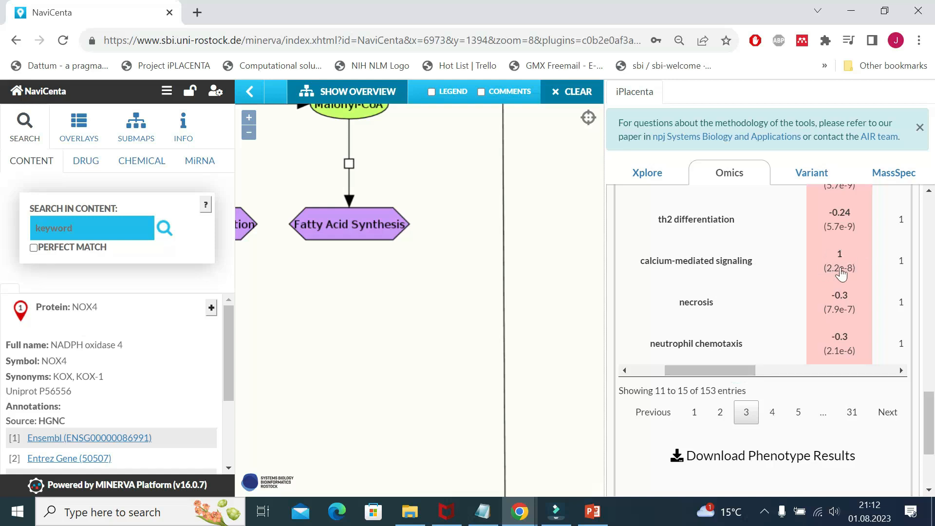
{"action": "left_click", "coordinate": [734, 267]}
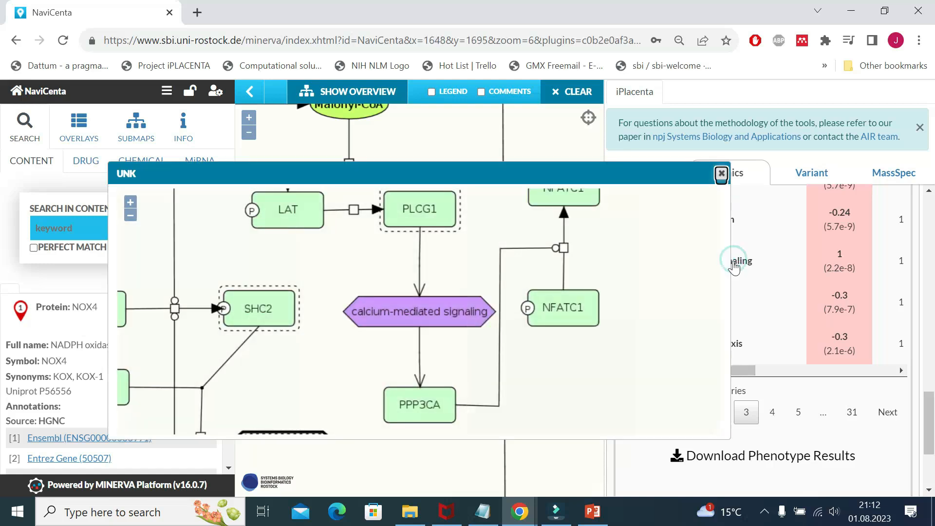
{"action": "scroll", "coordinate": [574, 285], "scroll_direction": "down", "scroll_amount": 4}
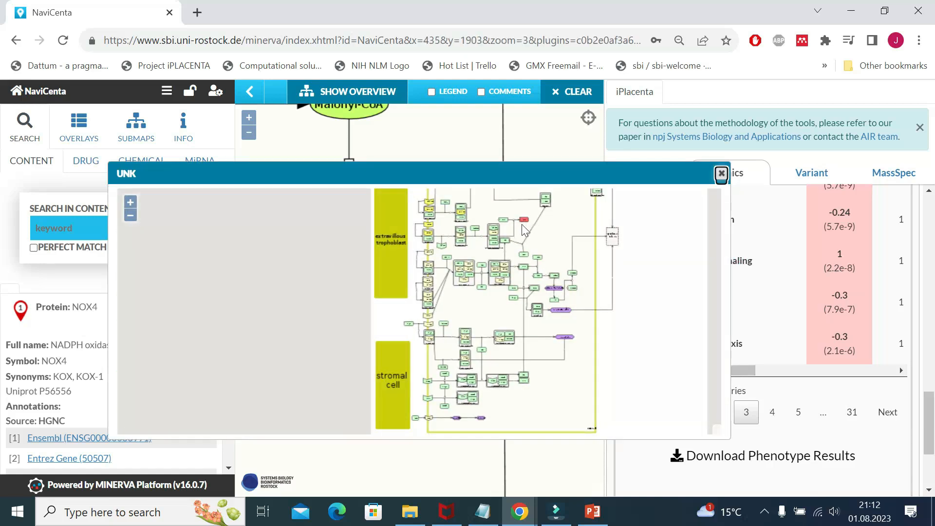
- Examine the red-highlighted VAV3 and LCP2 proteins and their connections on the submap, and close the submap
{"action": "left_click_drag", "start_coordinate": [524, 227], "coordinate": [515, 280]}
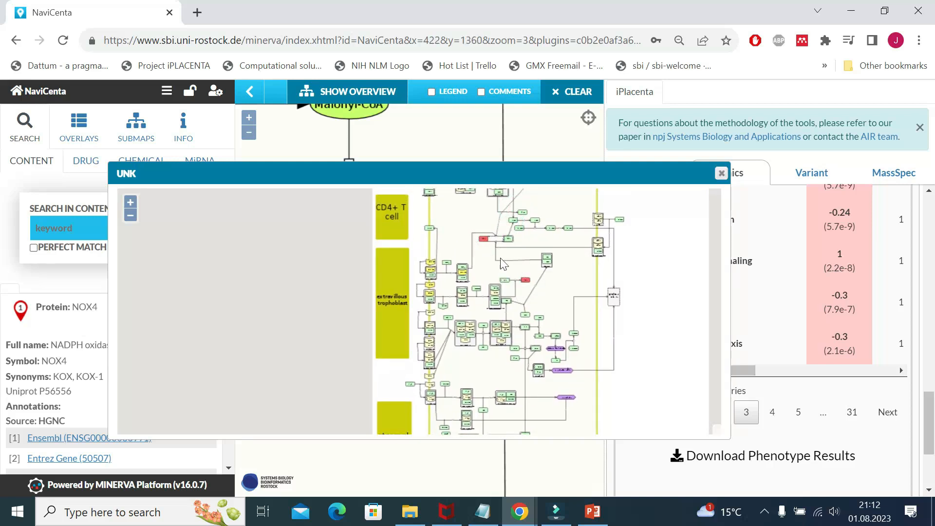
{"action": "mouse_move", "coordinate": [486, 251]}
{"action": "left_mouse_down"}
{"action": "mouse_move", "coordinate": [497, 316]}
{"action": "mouse_move", "coordinate": [483, 234]}
{"action": "left_mouse_up"}
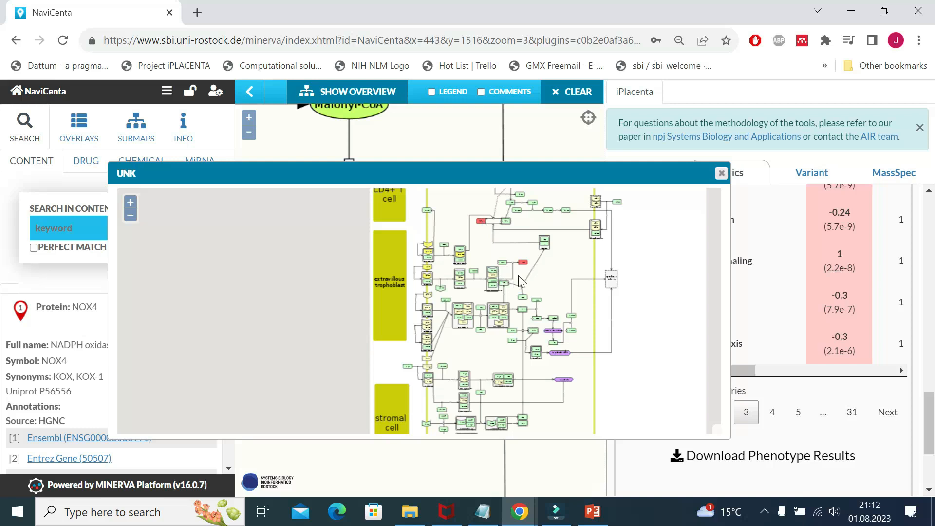
{"action": "scroll", "coordinate": [491, 238], "scroll_direction": "up", "scroll_amount": 2}
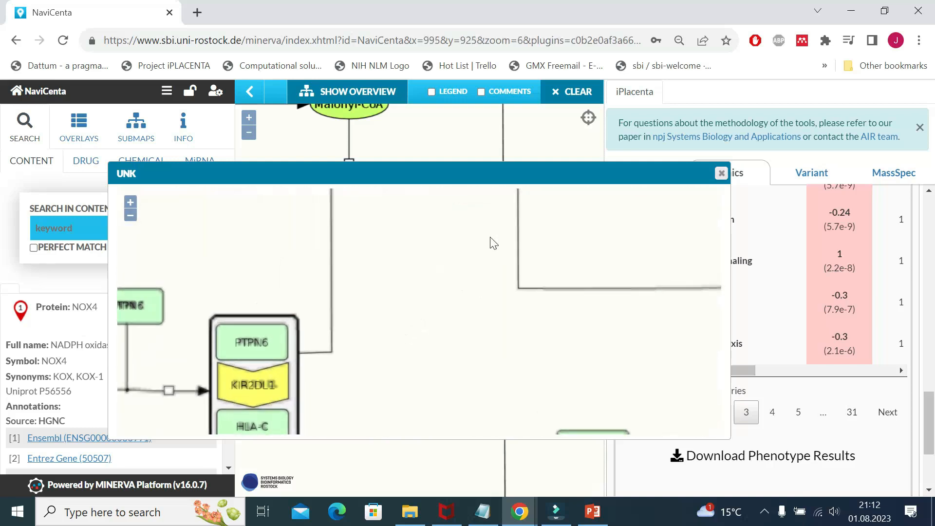
{"action": "left_click_drag", "start_coordinate": [494, 242], "coordinate": [418, 284]}
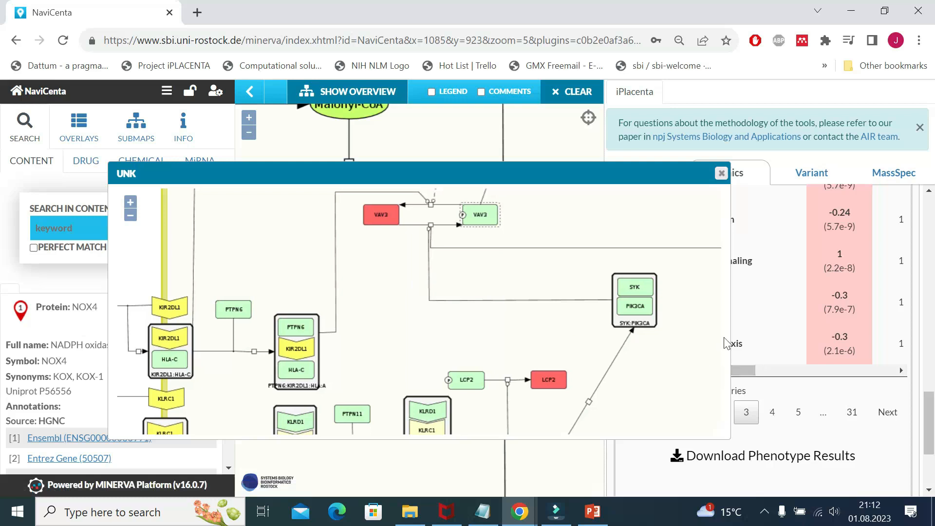
{"action": "left_click", "coordinate": [721, 174]}
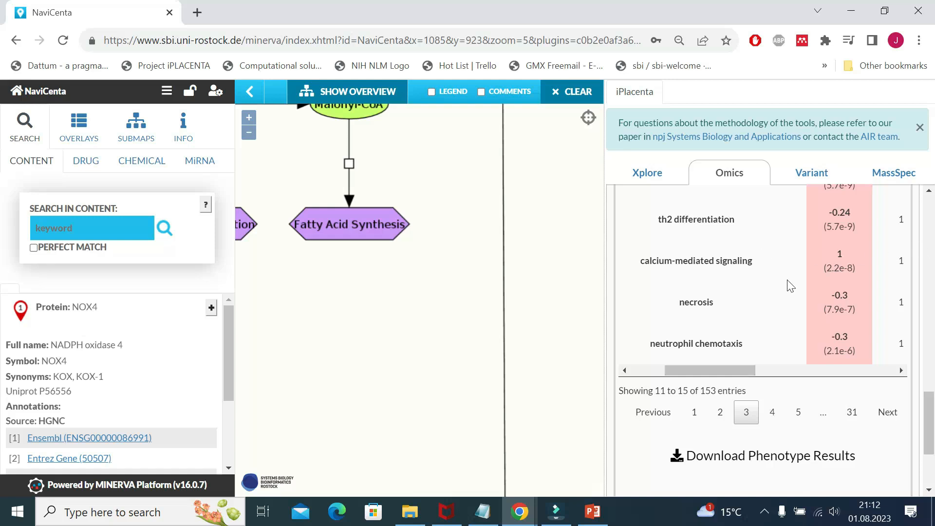
- Review the phenotype results section, from its statistical settings and page 3 entries to the downloads for phenotype results and regulator scores
{"action": "scroll", "coordinate": [790, 285], "scroll_direction": "down", "scroll_amount": 1}
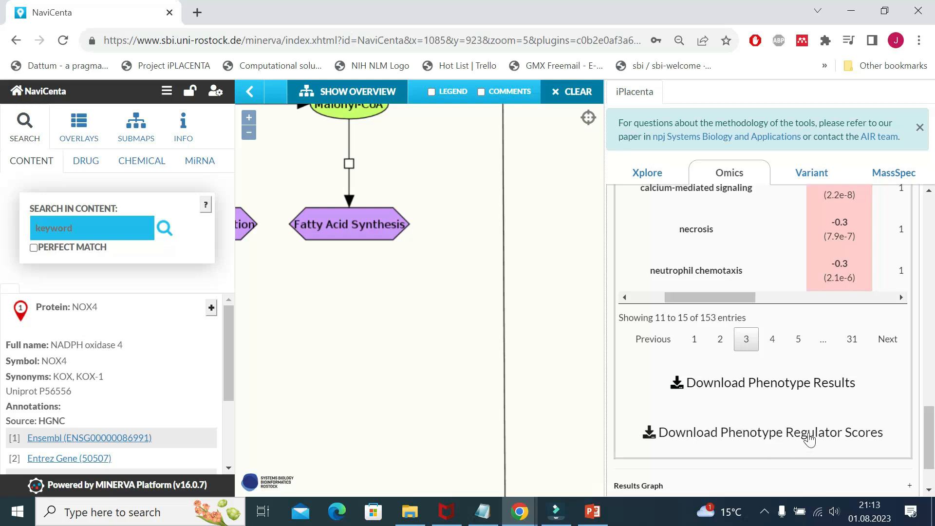
{"action": "scroll", "coordinate": [768, 354], "scroll_direction": "up", "scroll_amount": 3}
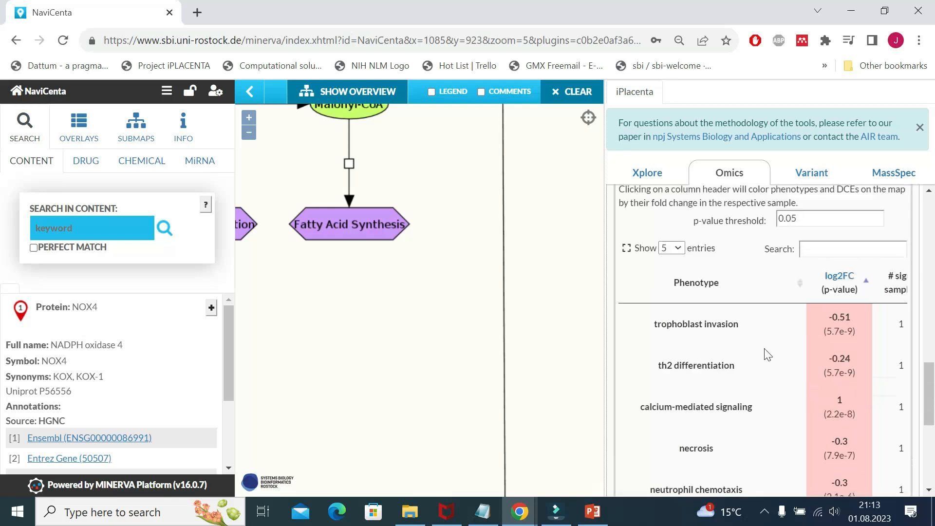
{"action": "scroll", "coordinate": [766, 354], "scroll_direction": "up", "scroll_amount": 4}
{"action": "scroll", "coordinate": [766, 354], "scroll_direction": "down", "scroll_amount": 4}
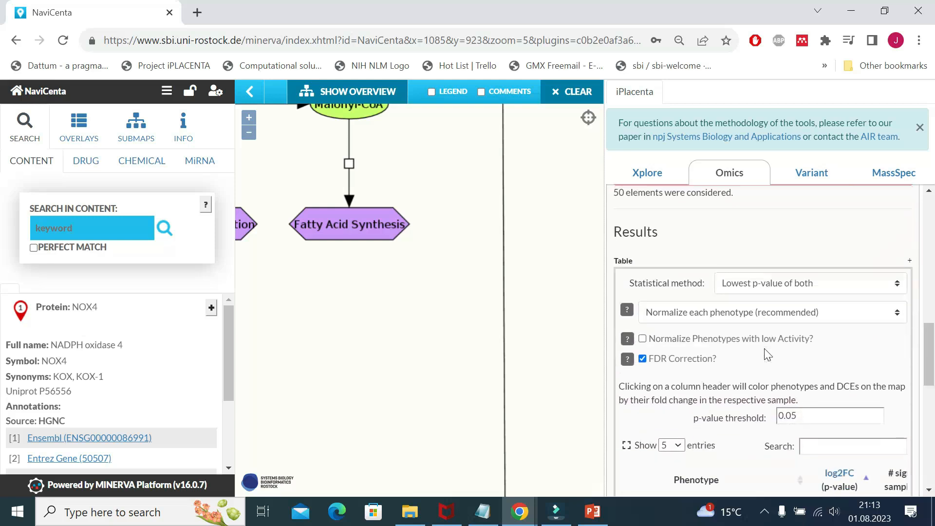
{"action": "scroll", "coordinate": [767, 354], "scroll_direction": "down", "scroll_amount": 4}
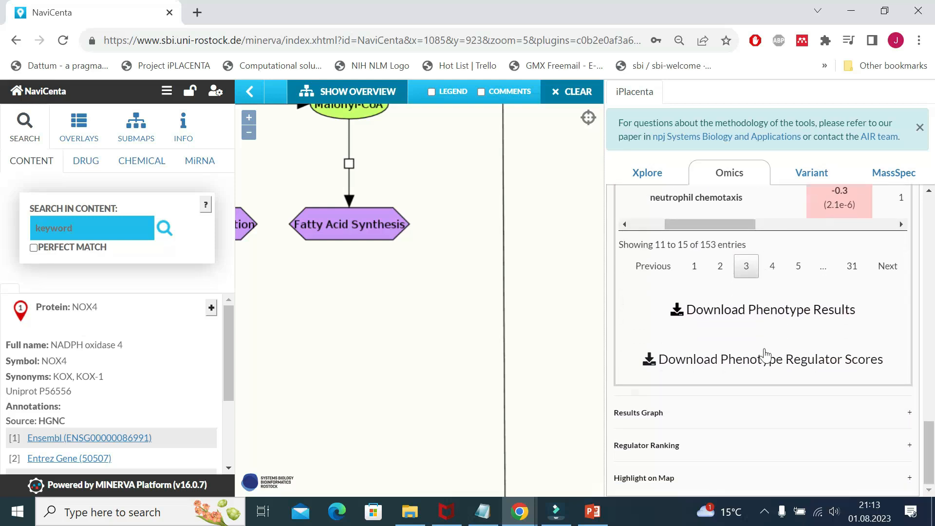
{"action": "scroll", "coordinate": [650, 273], "scroll_direction": "up", "scroll_amount": 3}
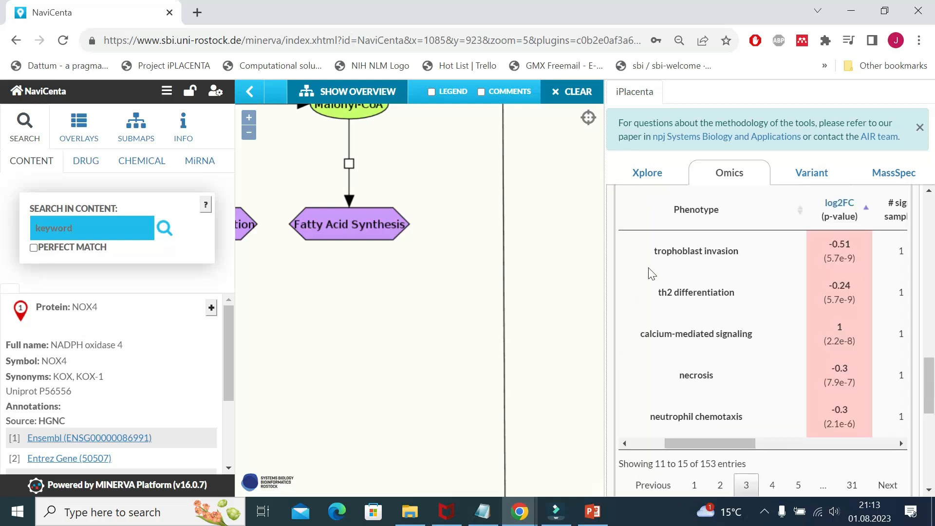